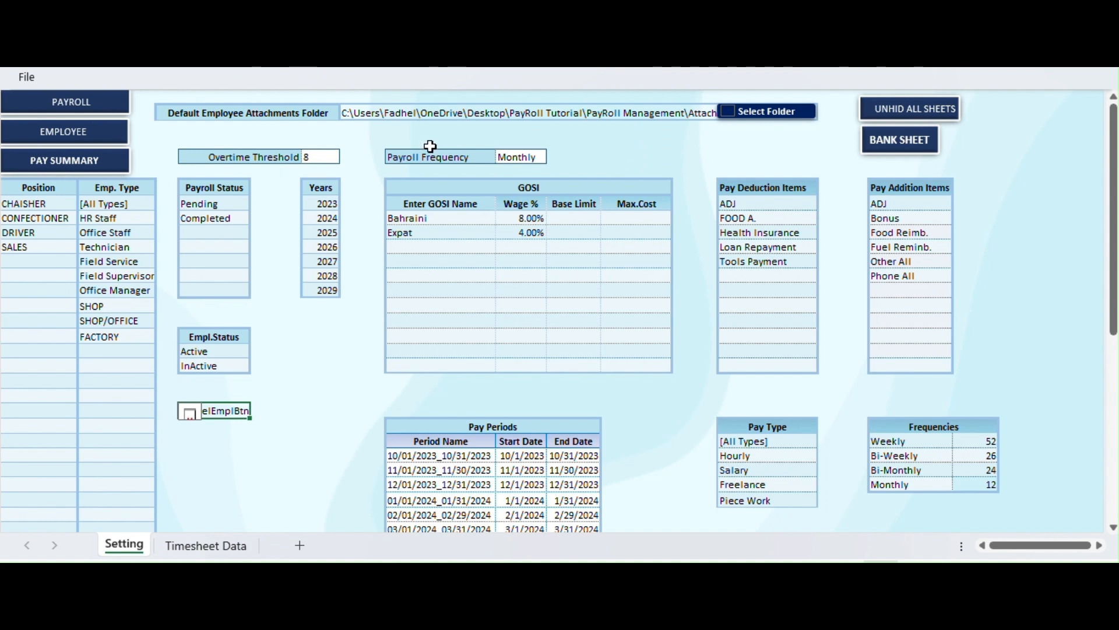
# Set the default employee attachments folder to Attachments inside PayRoll Tutorial > PayRoll Management
pyautogui.click(757, 113)
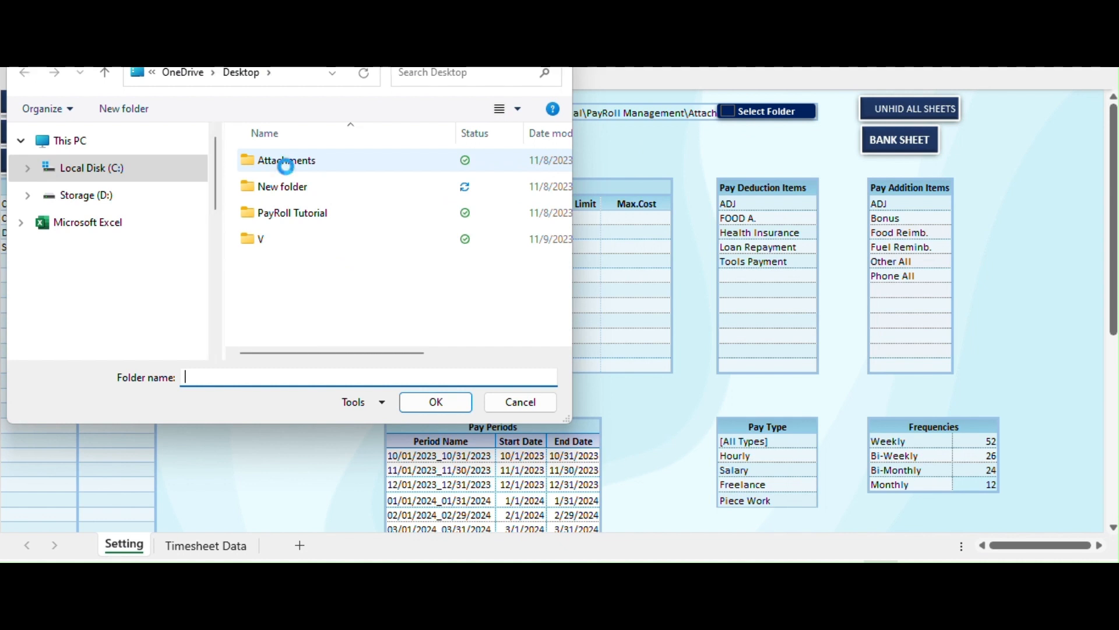
pyautogui.click(278, 227)
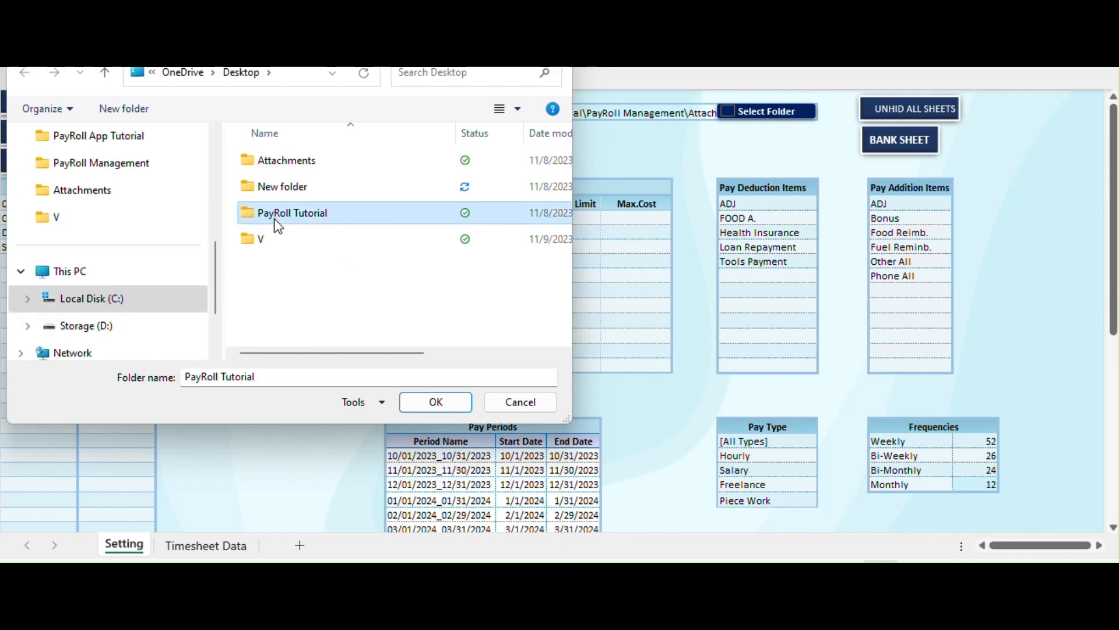
pyautogui.doubleClick(275, 220)
pyautogui.click(322, 169)
pyautogui.doubleClick(325, 174)
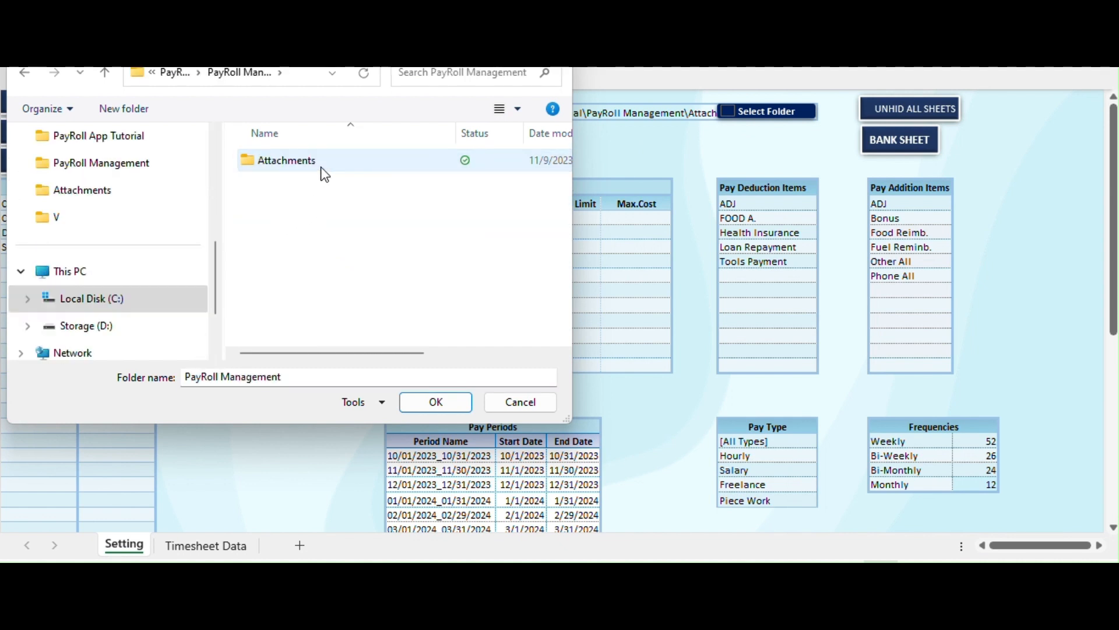
pyautogui.click(313, 172)
pyautogui.click(424, 402)
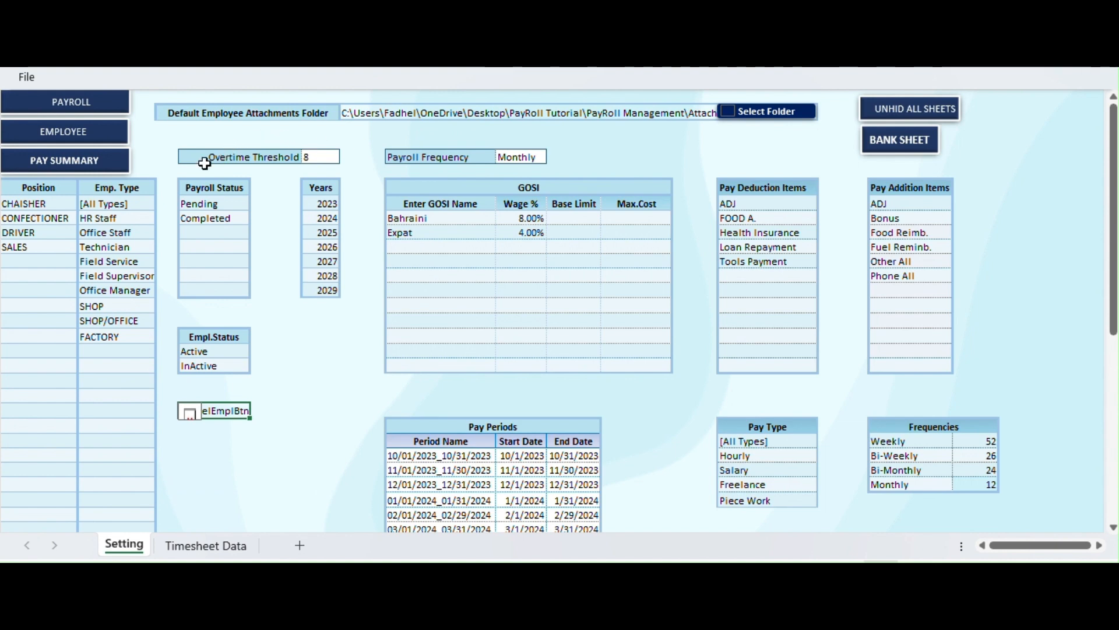
# Open the employee details sheet and attach the ID image from the Attachments folder to the displayed employee's record
pyautogui.click(104, 133)
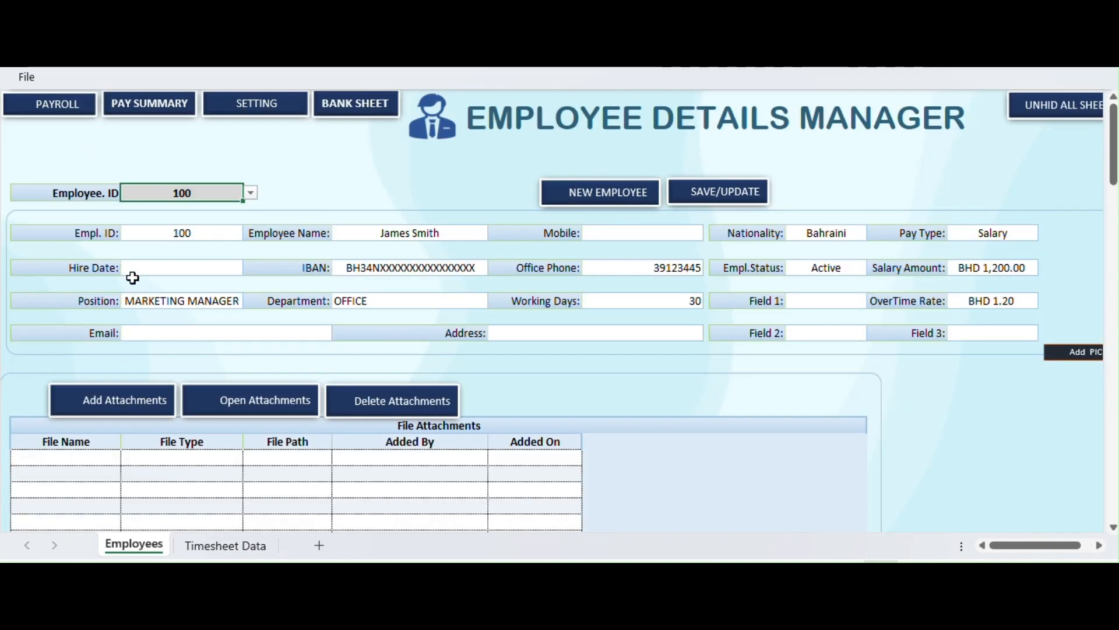
pyautogui.scroll(-1, 132, 279)
pyautogui.click(153, 301)
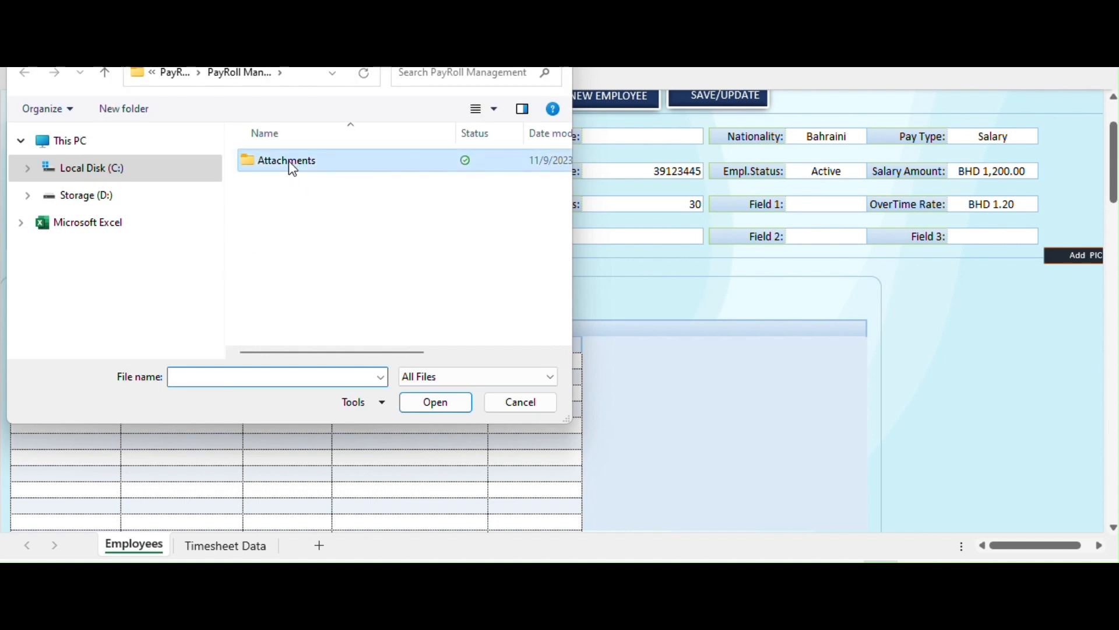
pyautogui.click(289, 161)
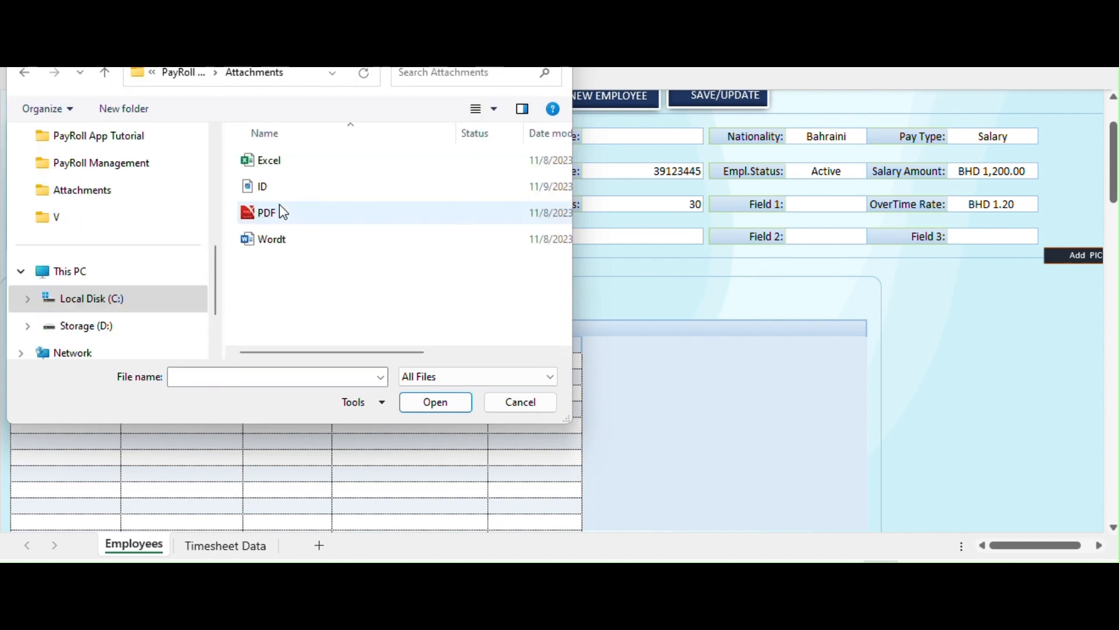
pyautogui.click(278, 188)
pyautogui.click(417, 400)
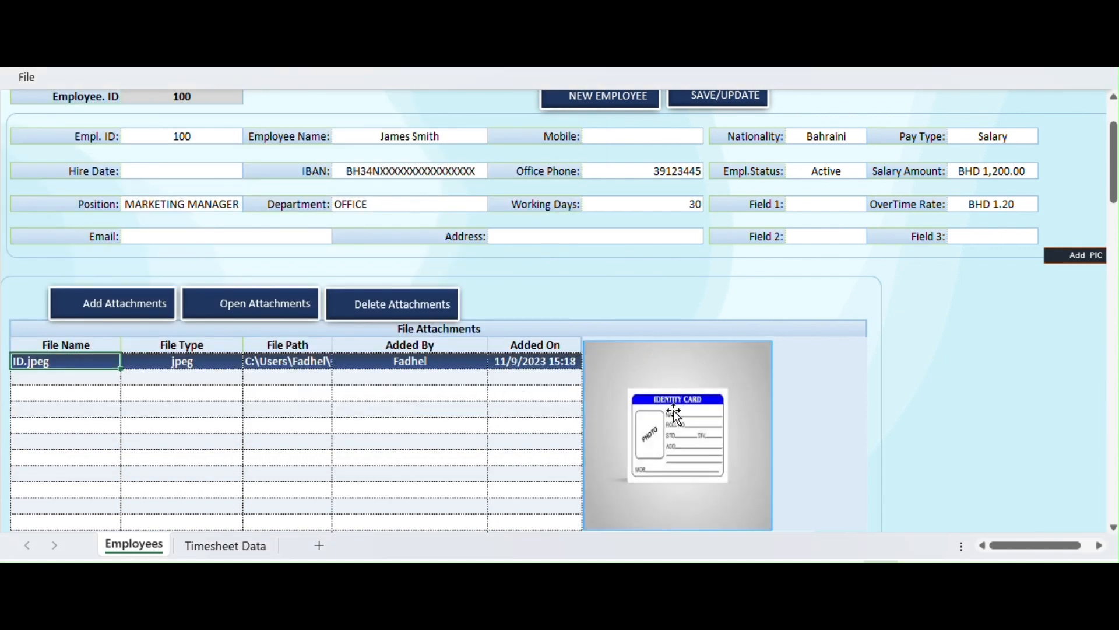
# Attach the PDF file from the Attachments folder to the same employee's record
pyautogui.click(134, 309)
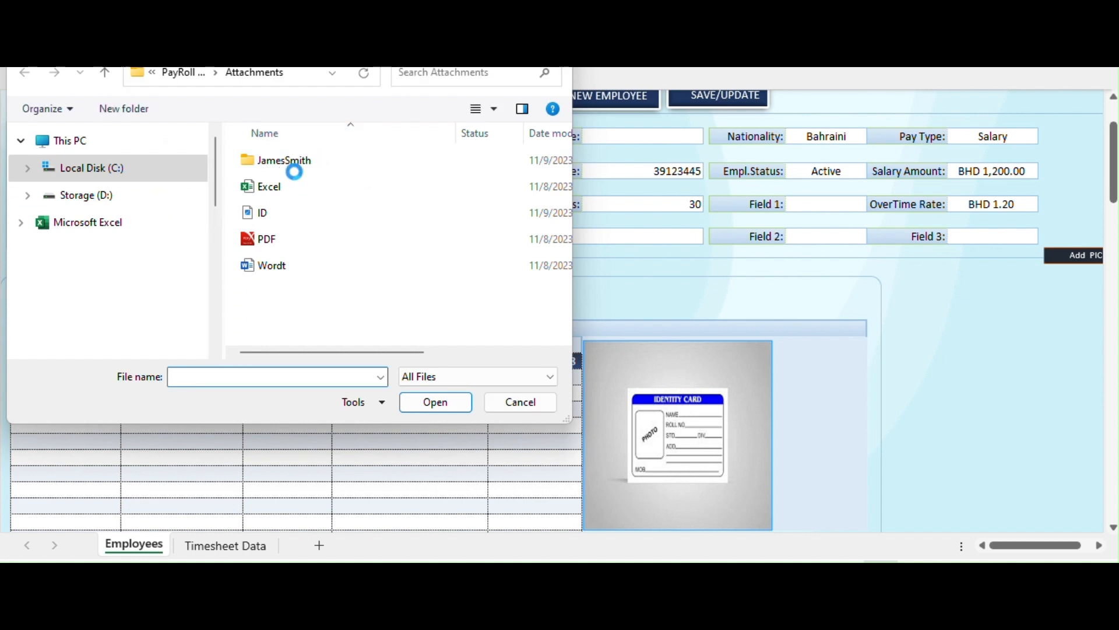
pyautogui.moveTo(338, 44); pyautogui.dragTo(405, 232)
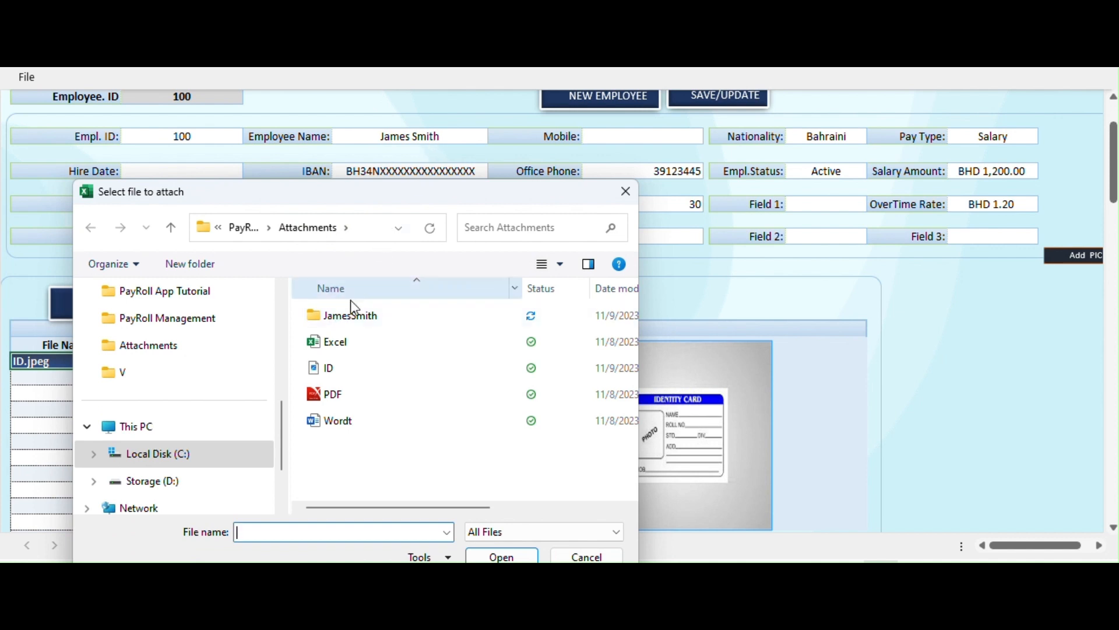
pyautogui.click(334, 395)
pyautogui.click(500, 557)
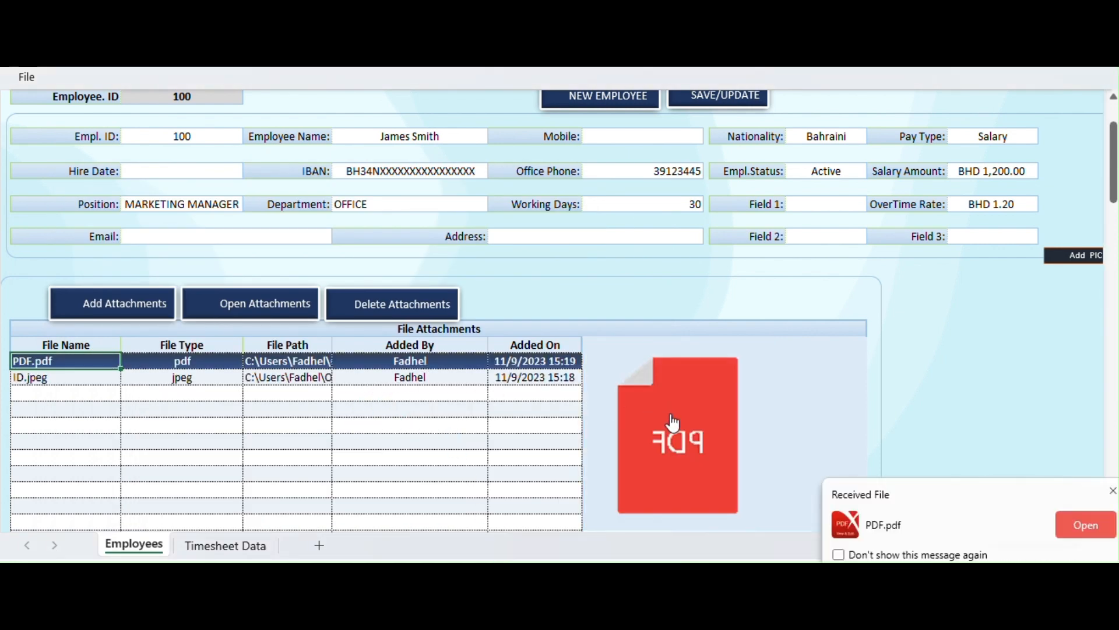
# Delete the ID.jpeg attachment from the employee's file attachments
pyautogui.click(234, 382)
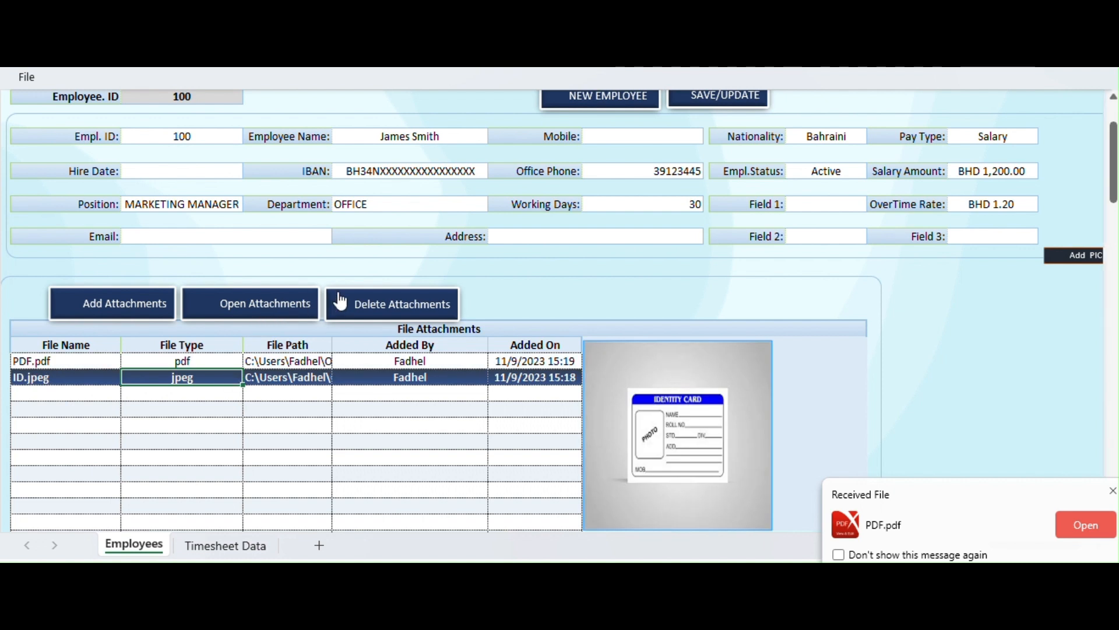
pyautogui.click(366, 302)
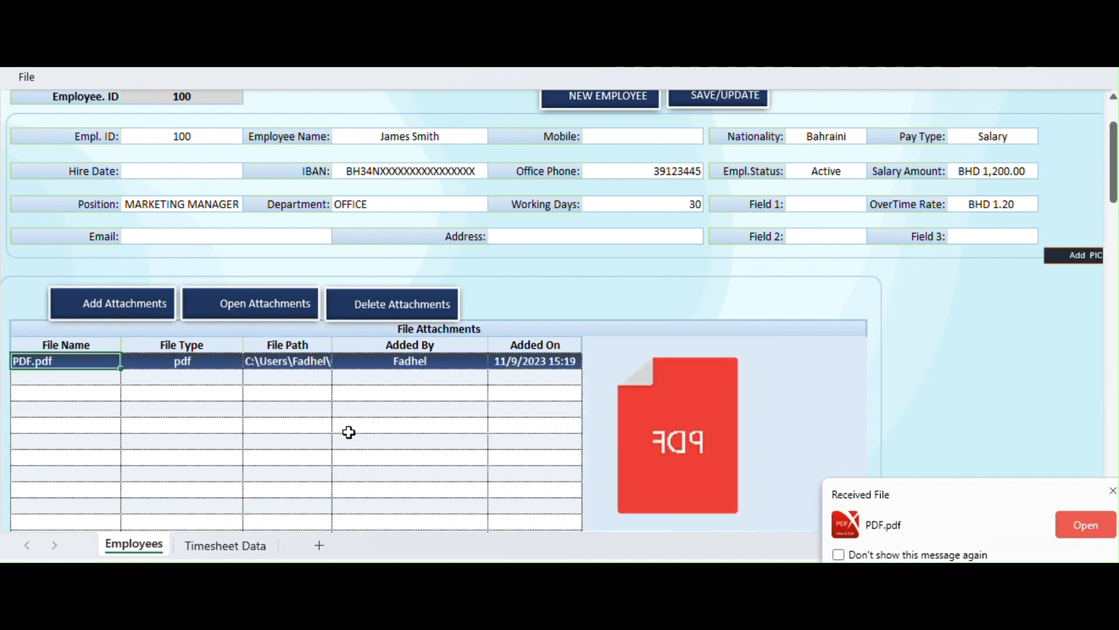
pyautogui.scroll(2, 347, 430)
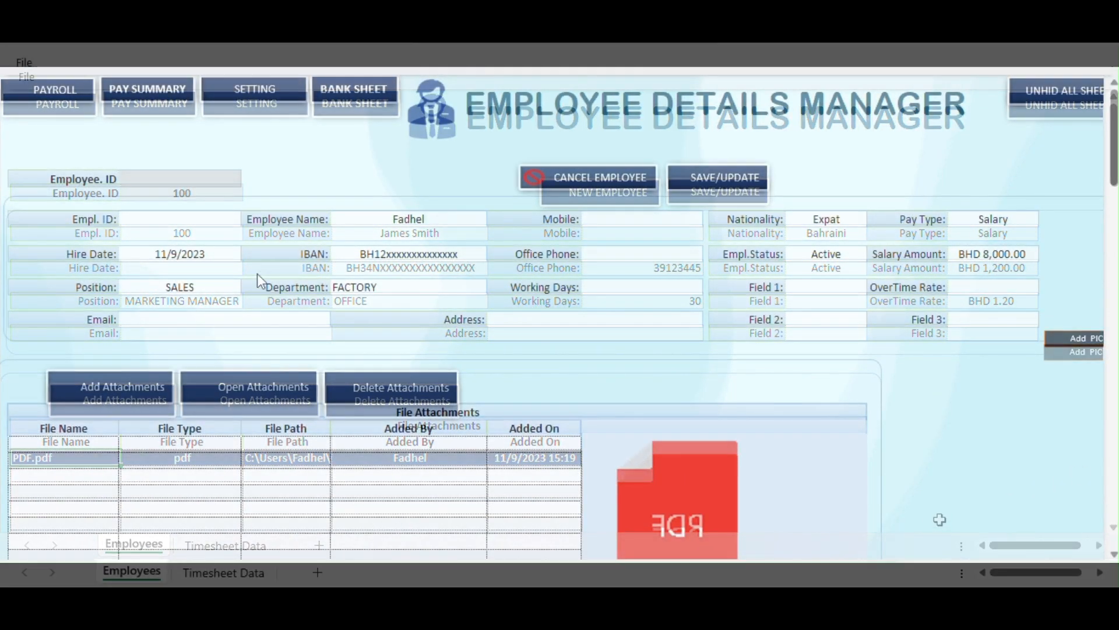
# Check the existing employee IDs, and try to save the new employee under the first ID in that list
pyautogui.click(228, 184)
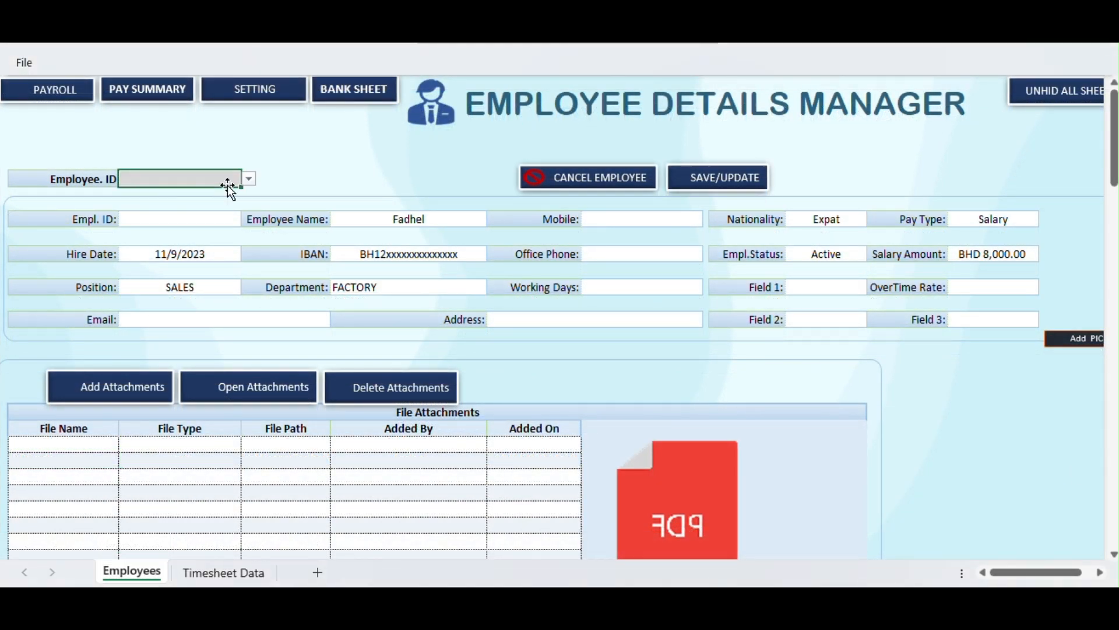
pyautogui.click(248, 179)
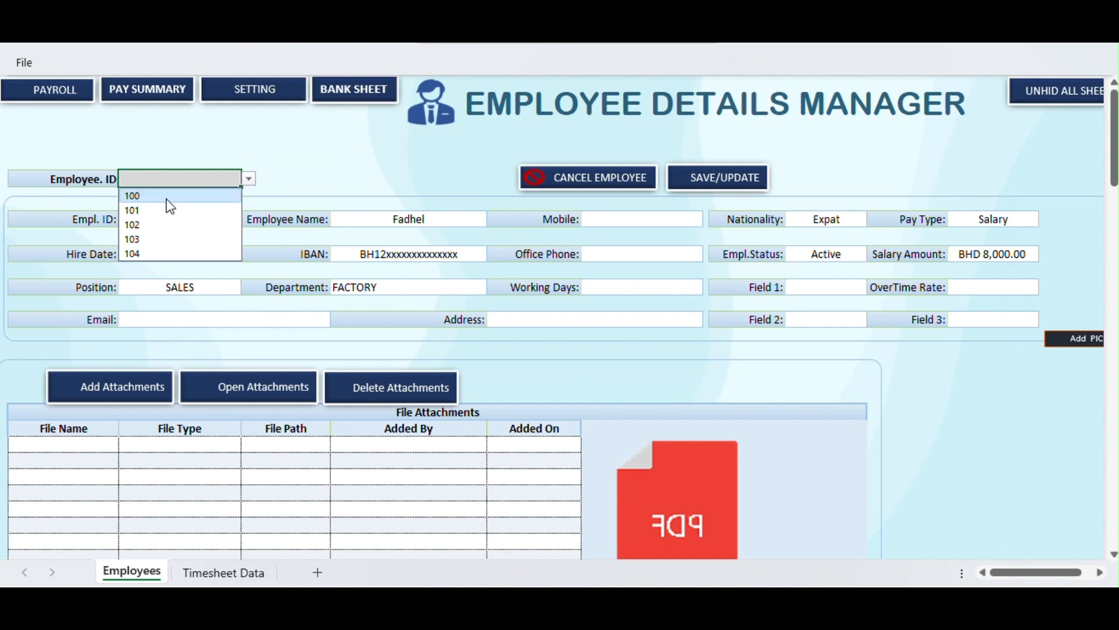
pyautogui.click(321, 173)
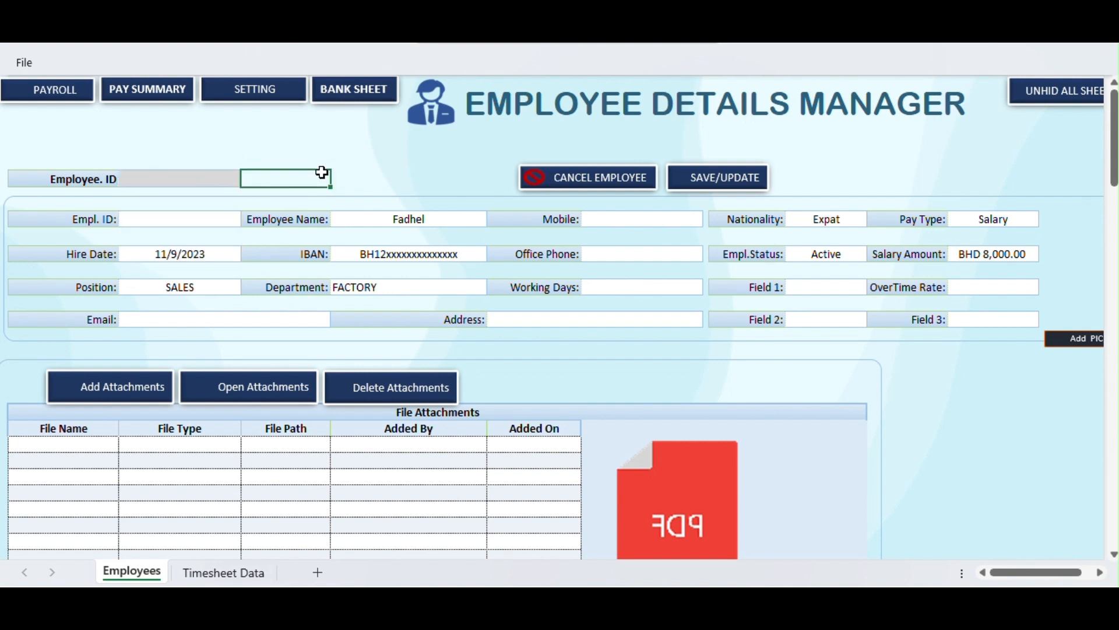
pyautogui.click(199, 214)
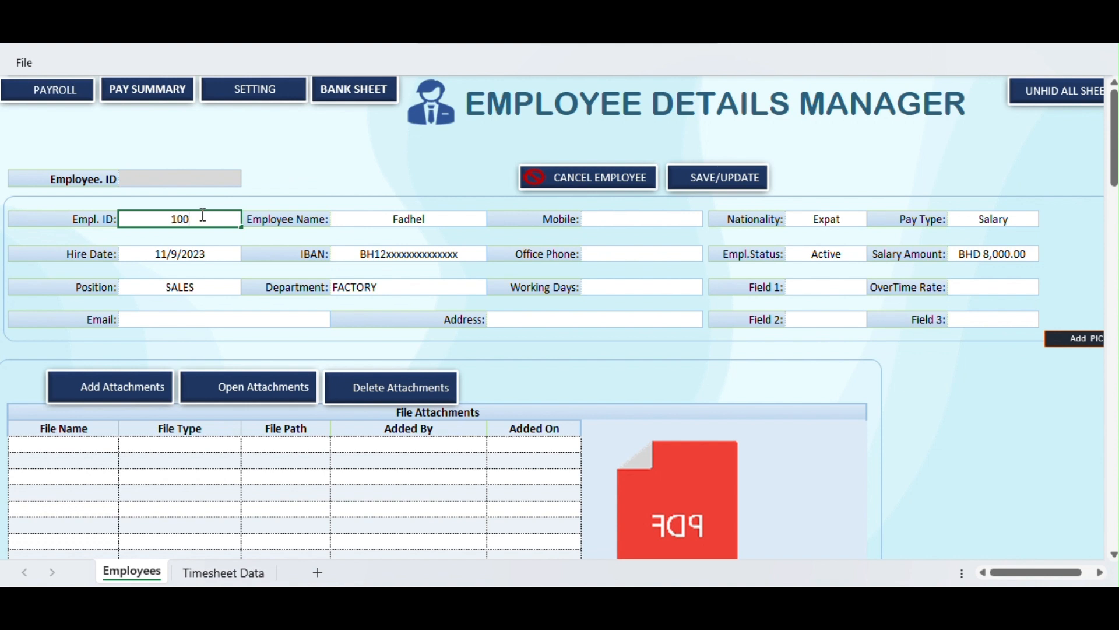
pyautogui.click(681, 185)
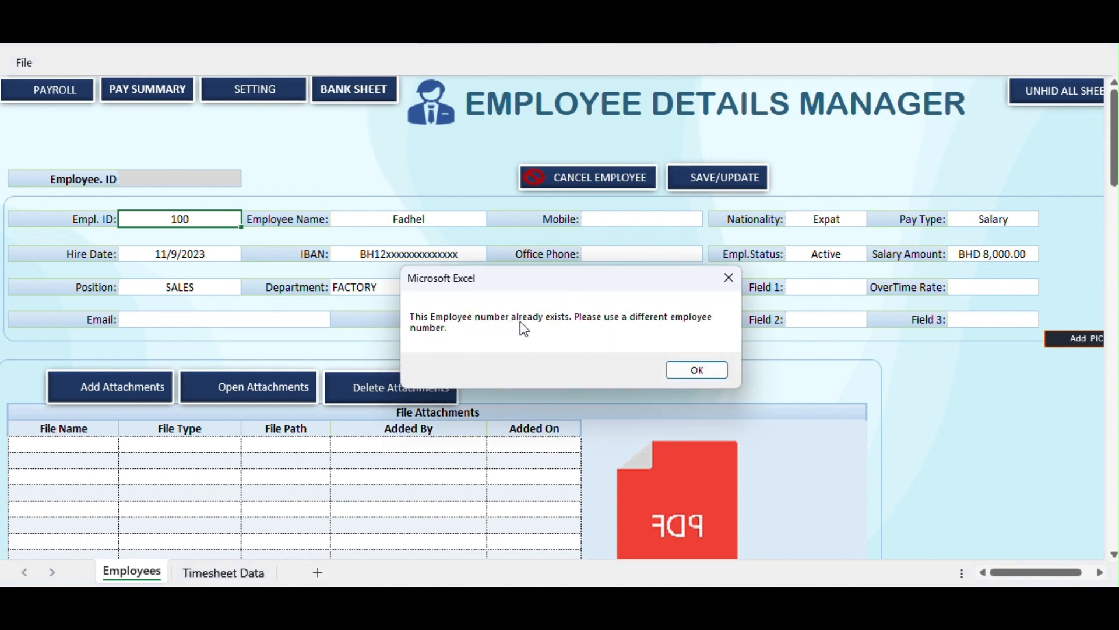
pyautogui.click(697, 369)
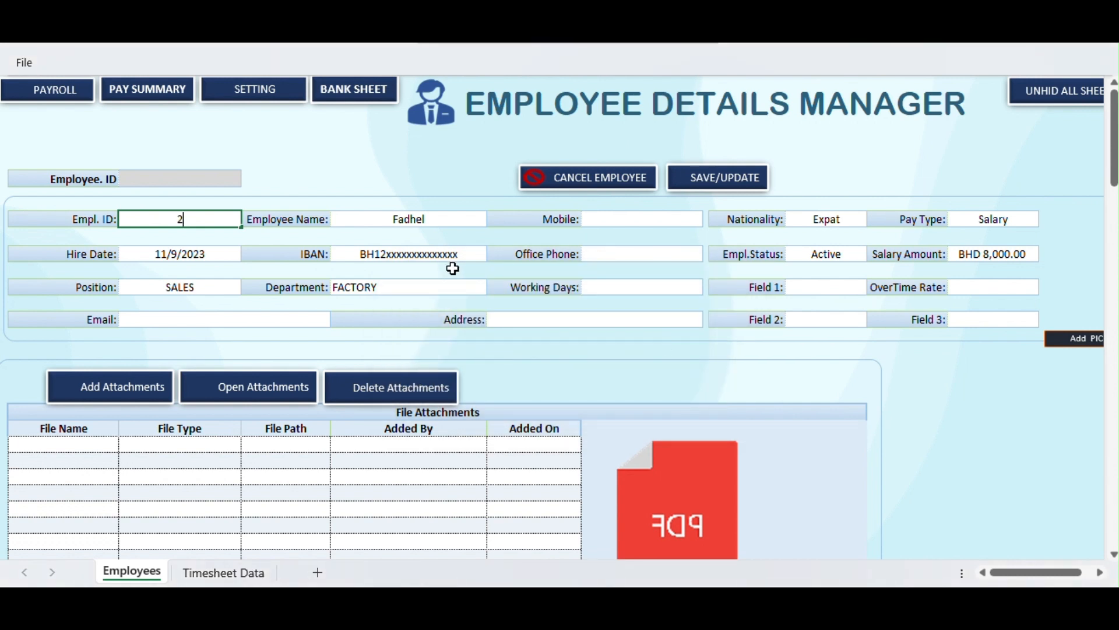
# Enter an unused employee ID for the new employee and save the record
pyautogui.write('200')
pyautogui.click(744, 177)
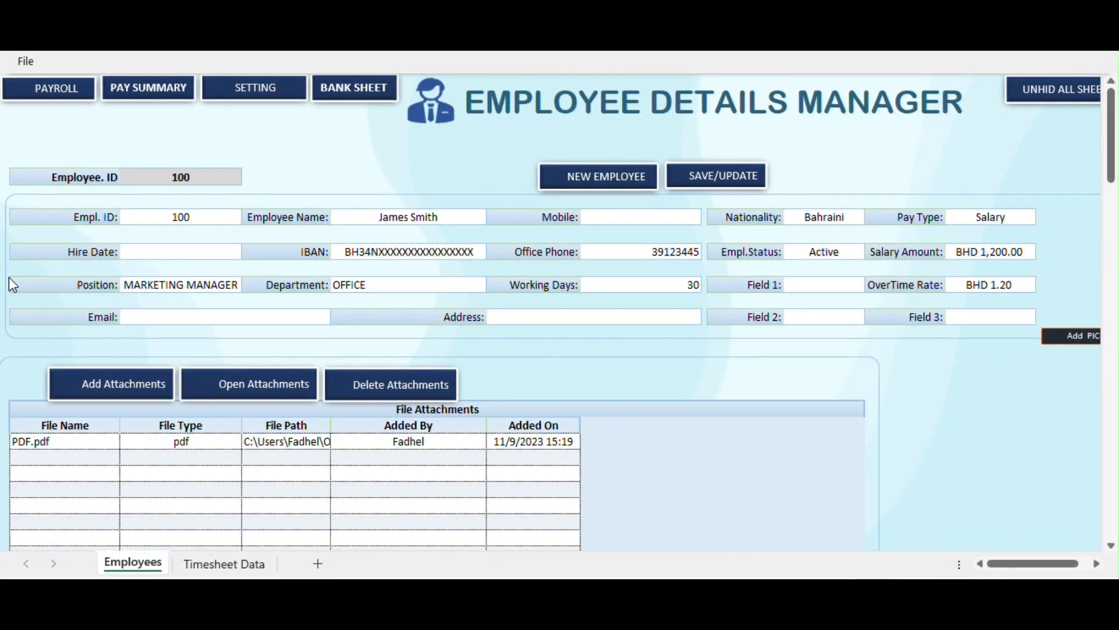
# Open the employee payroll manager sheet
pyautogui.click(58, 94)
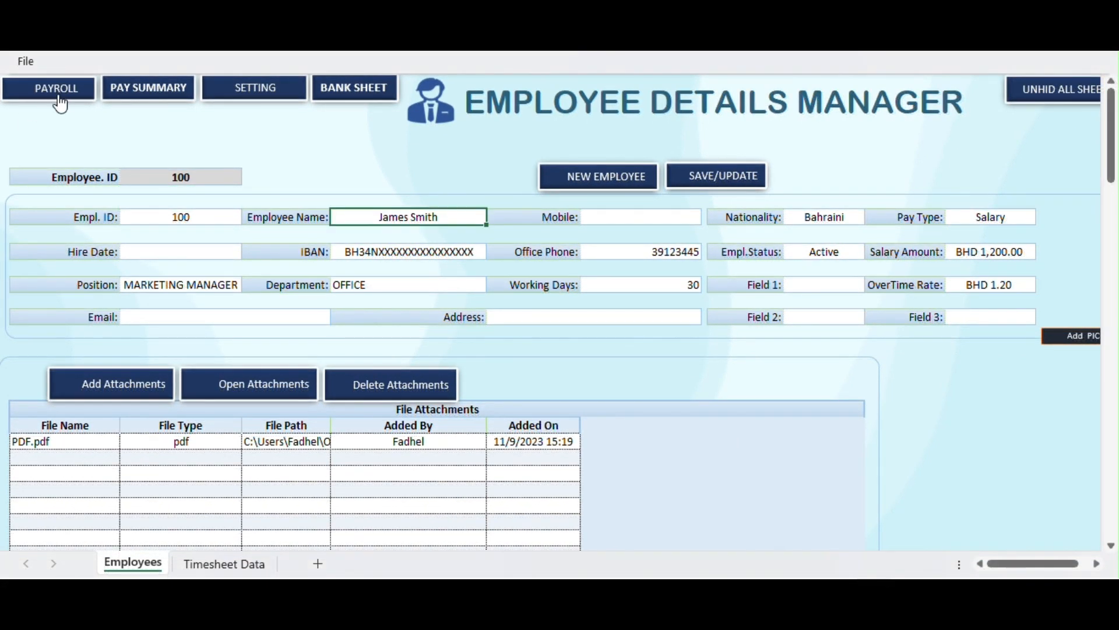
pyautogui.click(59, 97)
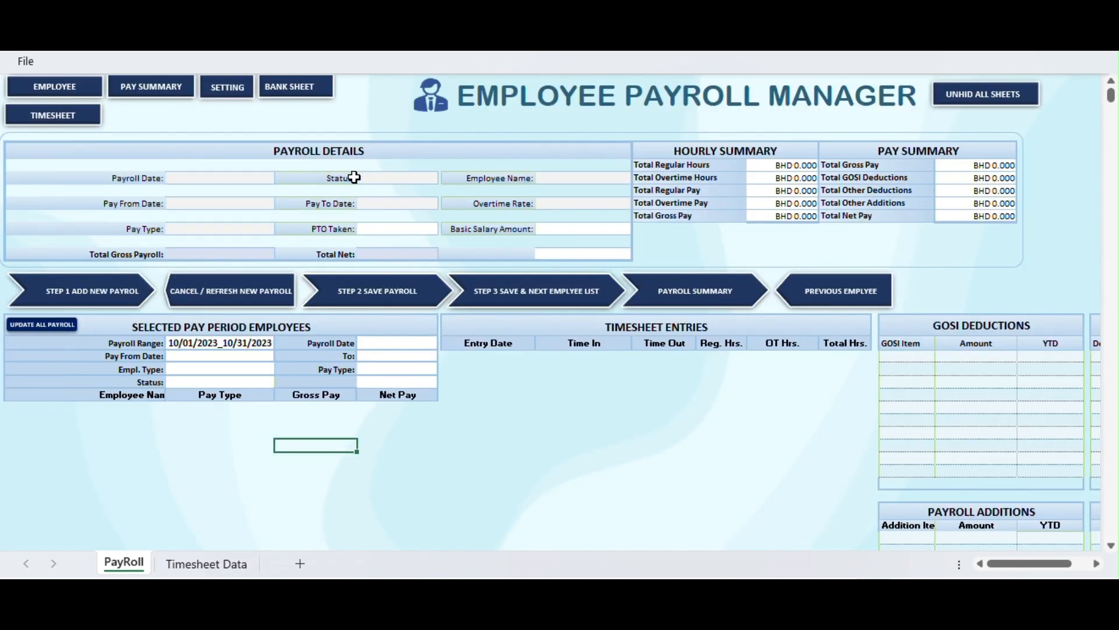
pyautogui.click(141, 418)
pyautogui.click(137, 455)
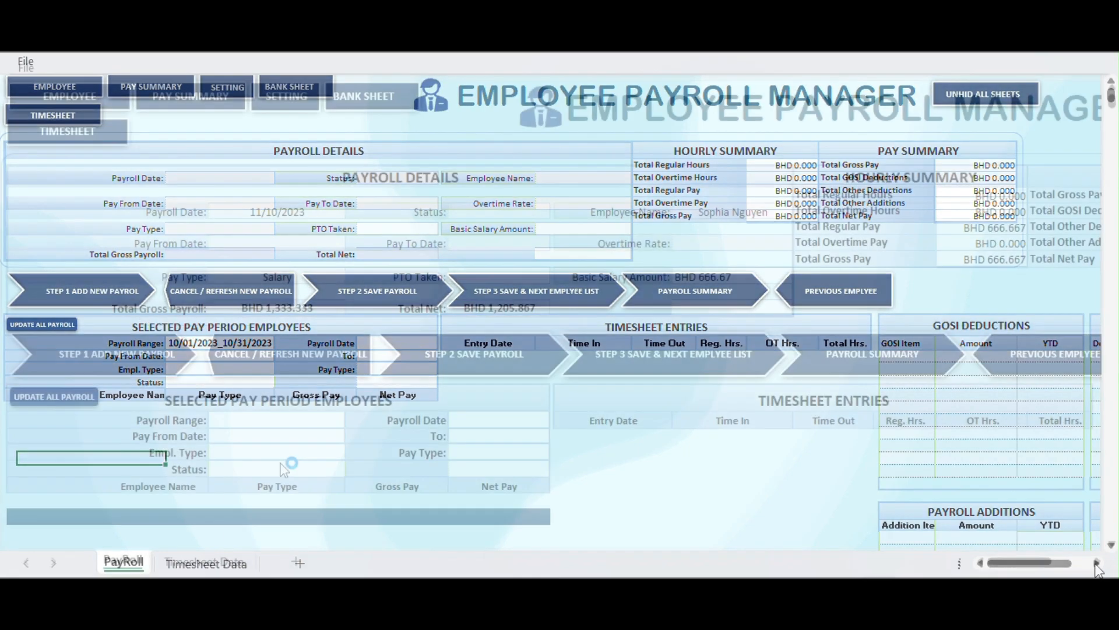
# Refresh the payroll form, choose the payroll range 10/01/2023_10/31/2023 and add a new payroll for it
pyautogui.scroll(3, 299, 430)
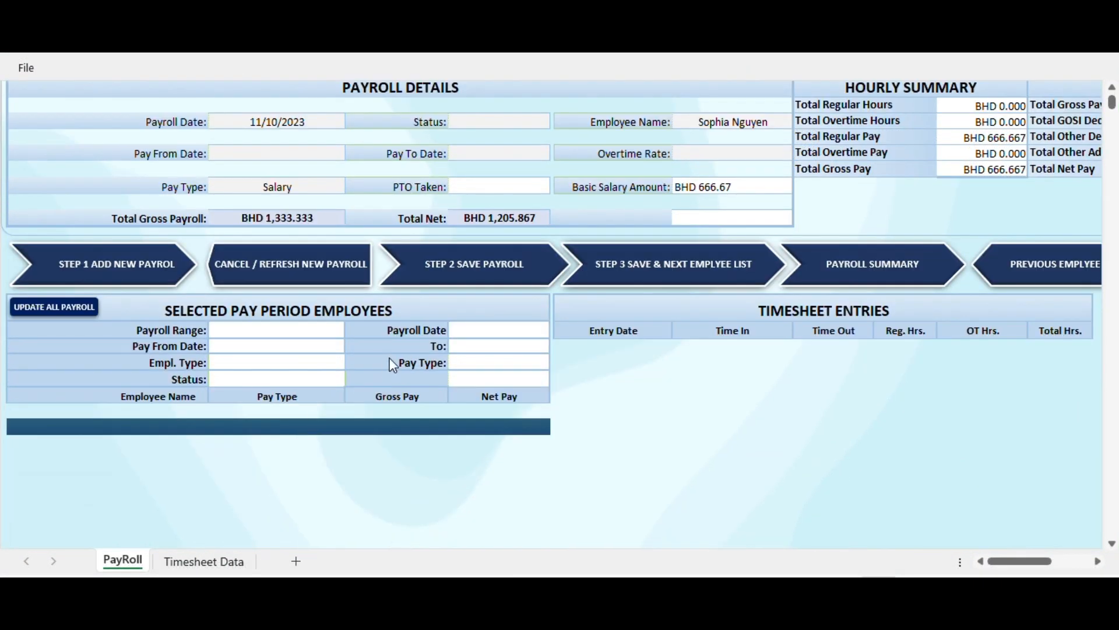
pyautogui.scroll(2, 282, 353)
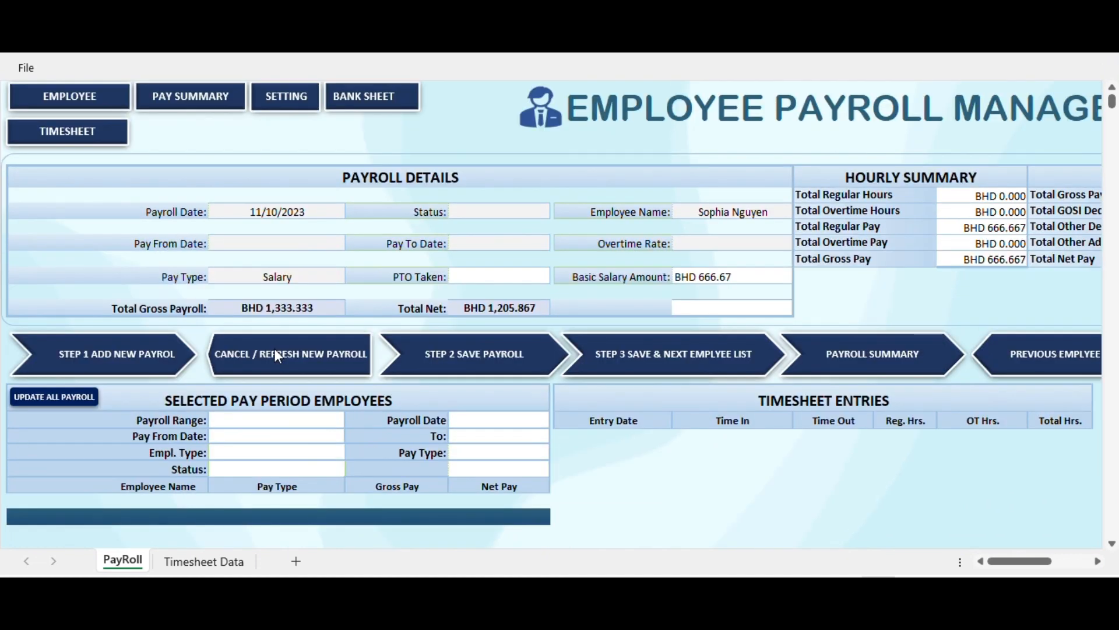
pyautogui.click(277, 355)
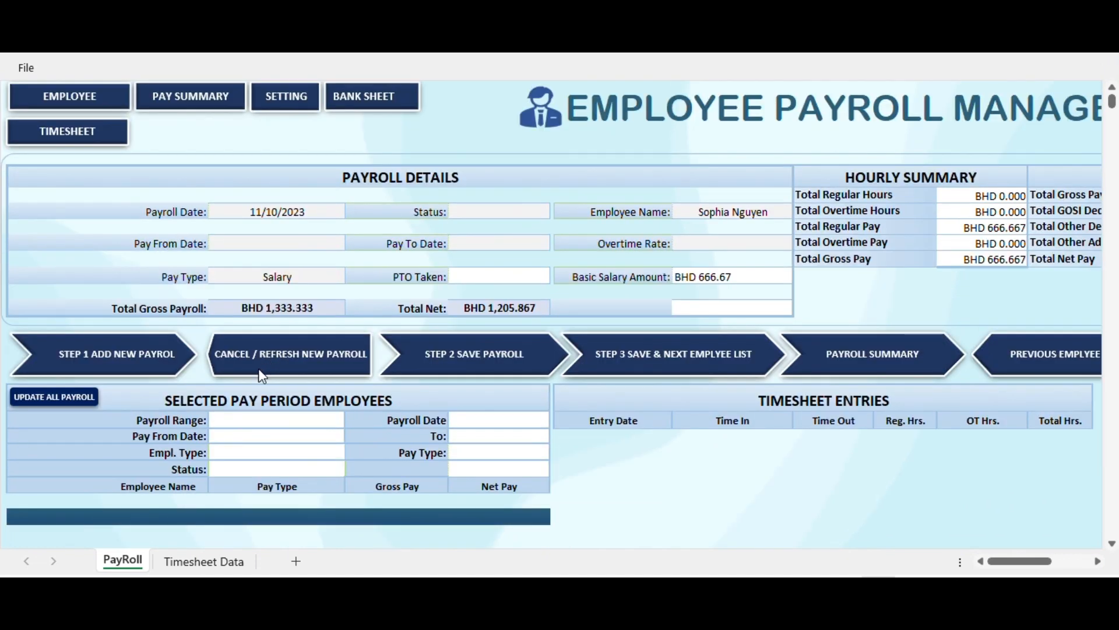
pyautogui.click(304, 428)
pyautogui.click(353, 420)
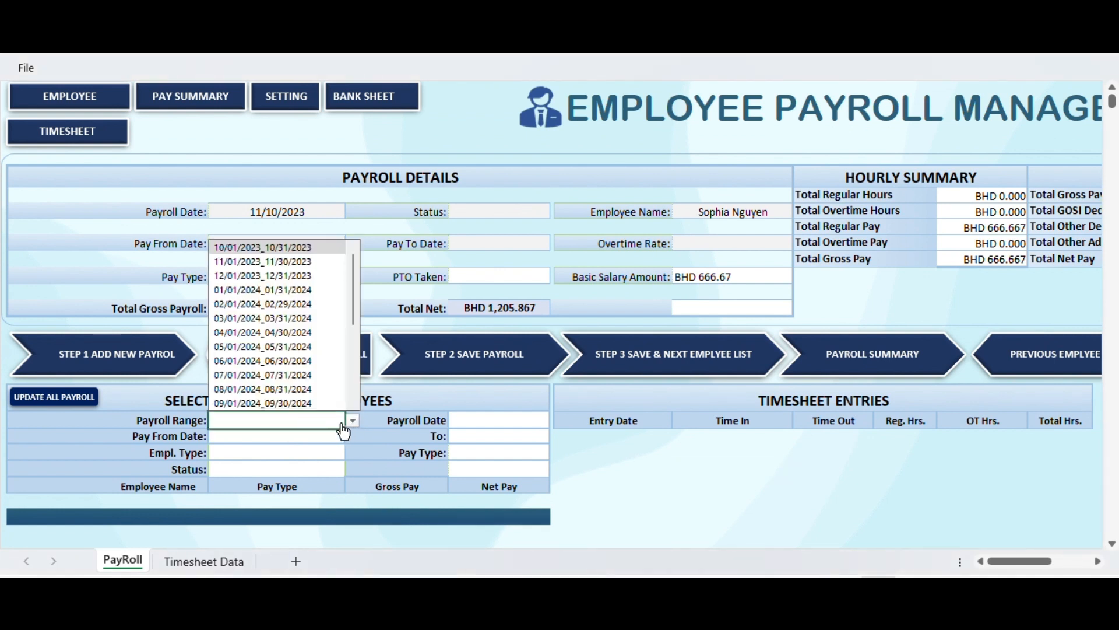
pyautogui.click(290, 249)
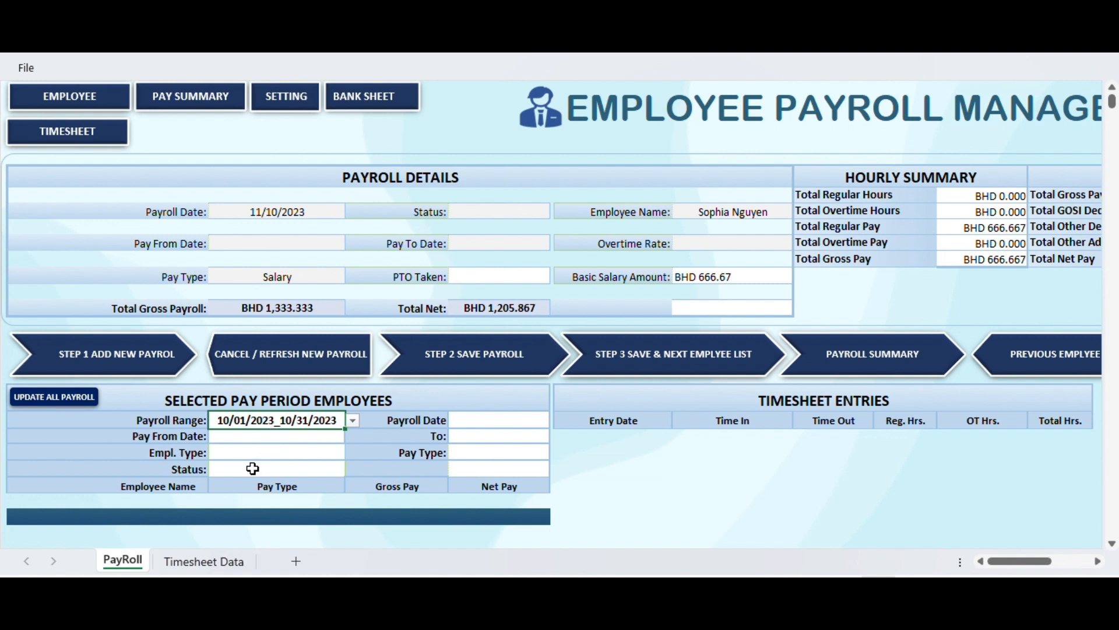
pyautogui.click(125, 358)
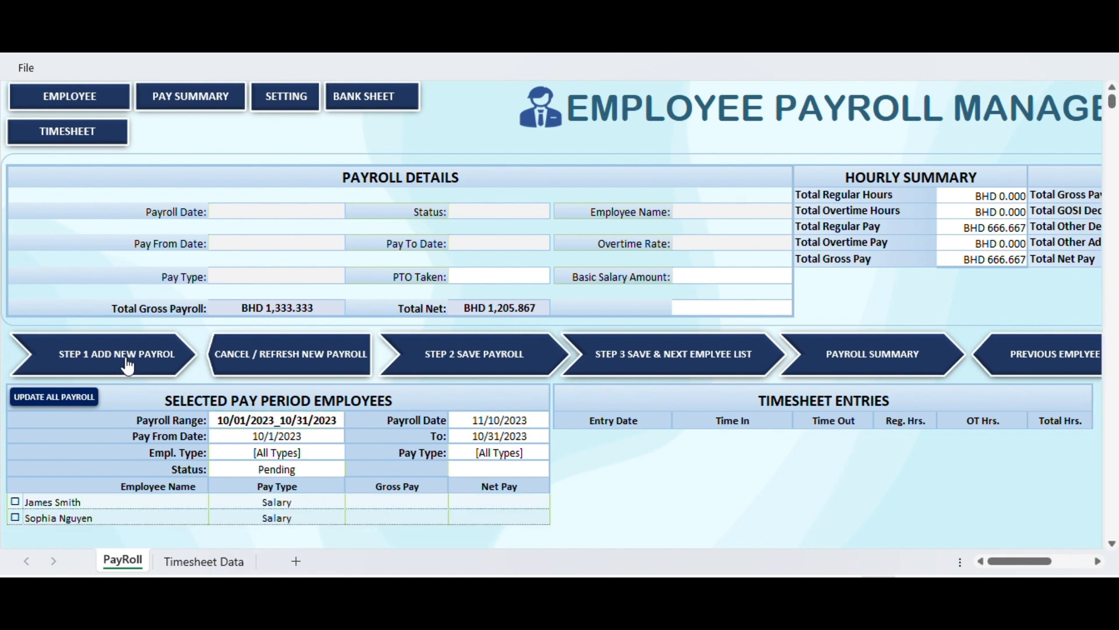
# Save the new payroll for the selected pay period
pyautogui.scroll(-1, 125, 368)
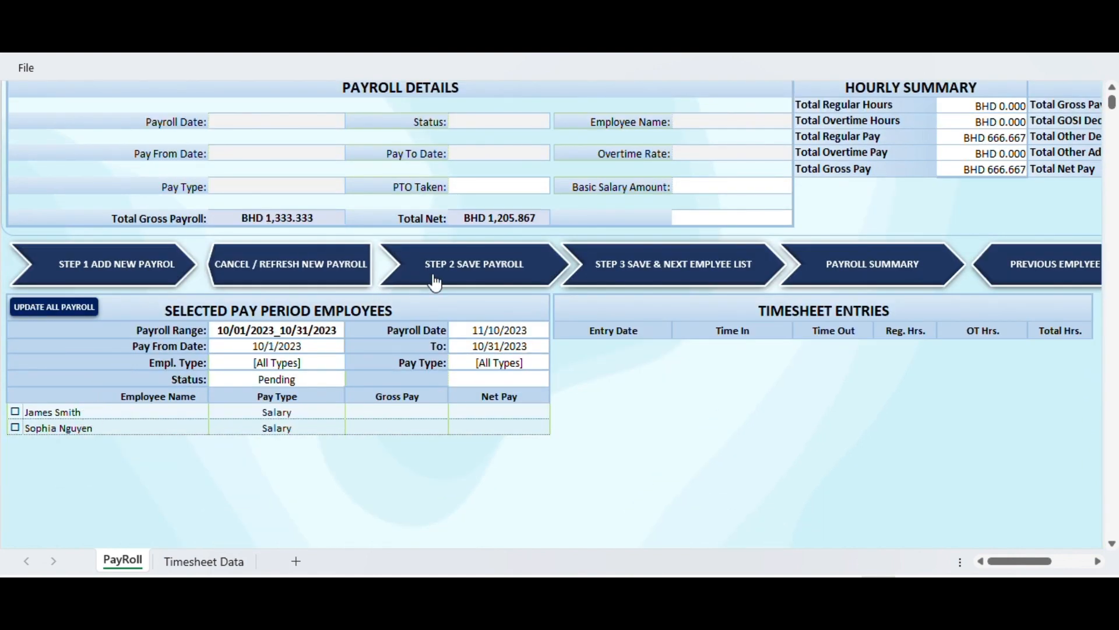
pyautogui.click(452, 278)
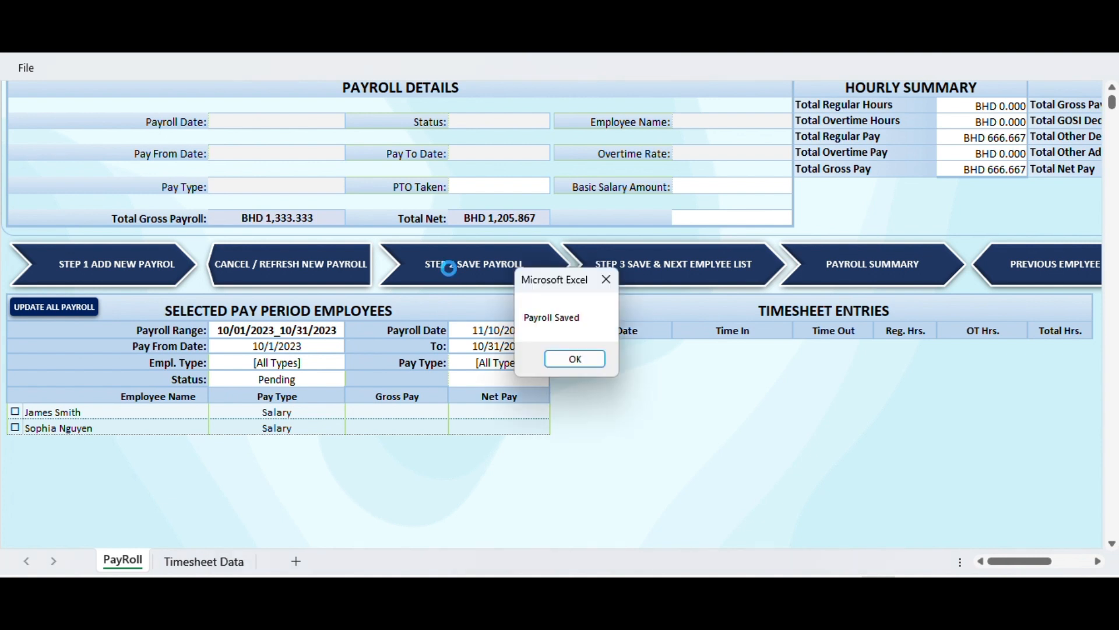
pyautogui.click(569, 358)
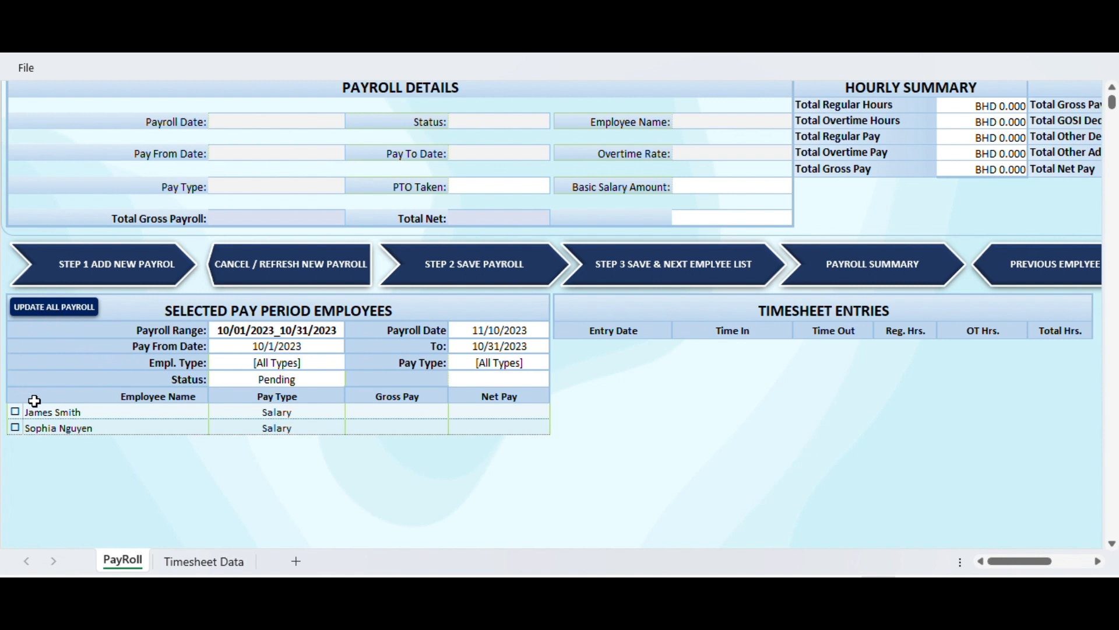
# Select the first employee in the pay period list and add a Loan Repayment payroll deduction of 20
pyautogui.click(77, 412)
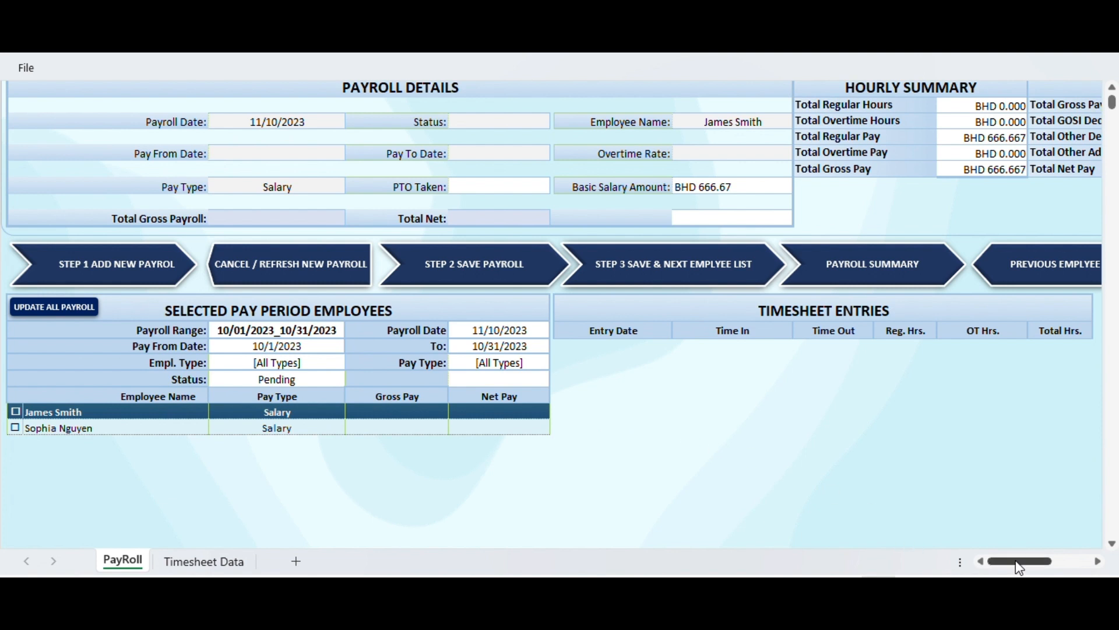
pyautogui.moveTo(1019, 568); pyautogui.dragTo(1046, 570)
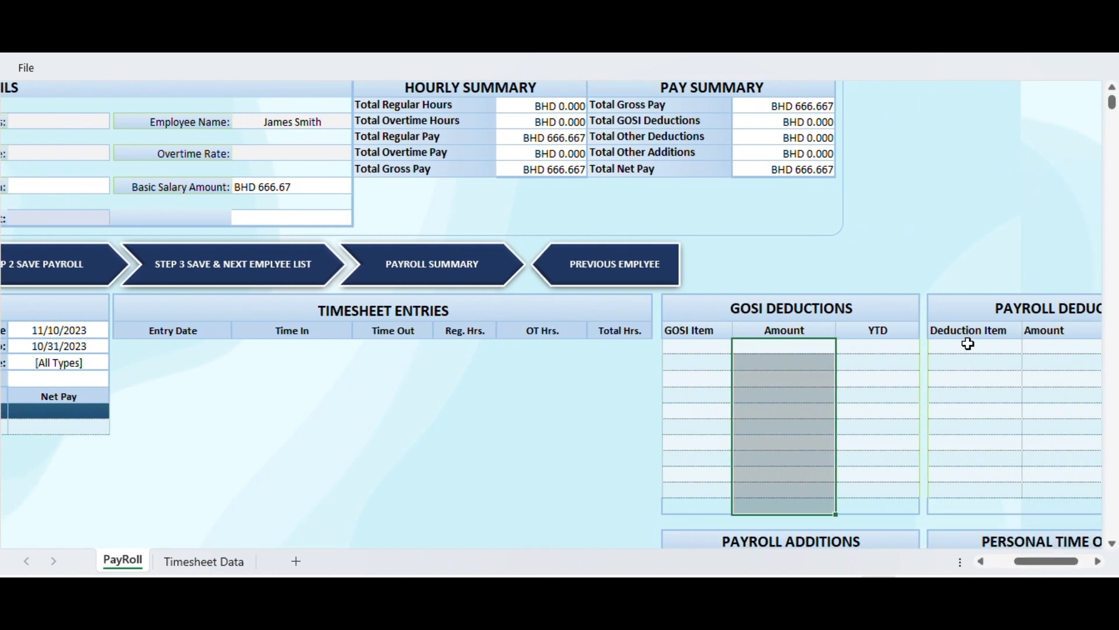
pyautogui.click(967, 344)
pyautogui.moveTo(1047, 570); pyautogui.dragTo(1049, 569)
pyautogui.click(961, 347)
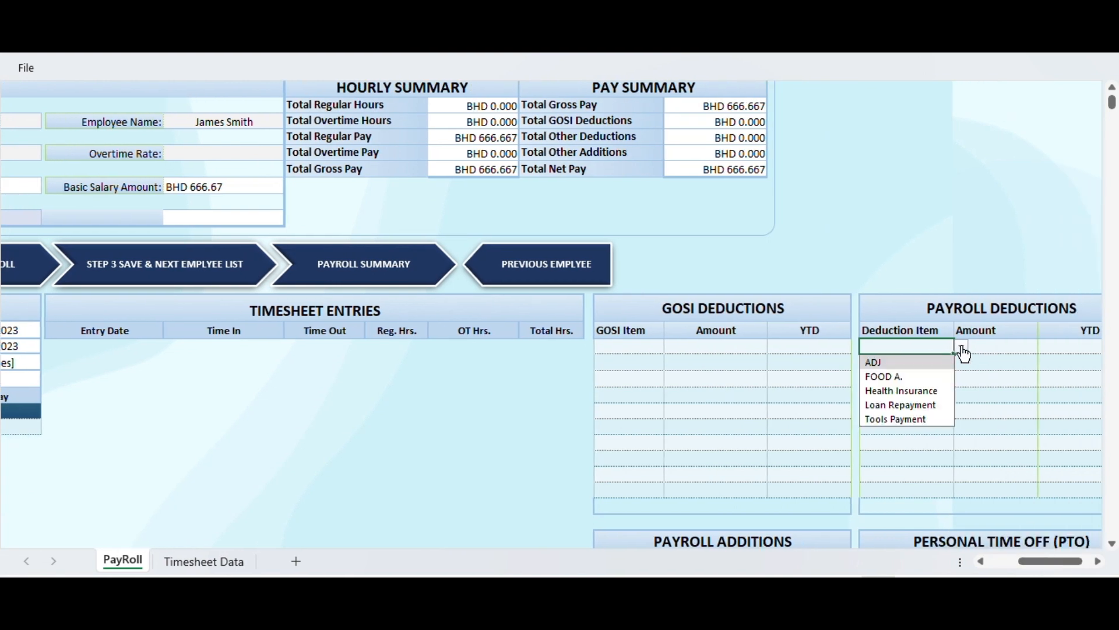
pyautogui.click(910, 405)
pyautogui.click(990, 351)
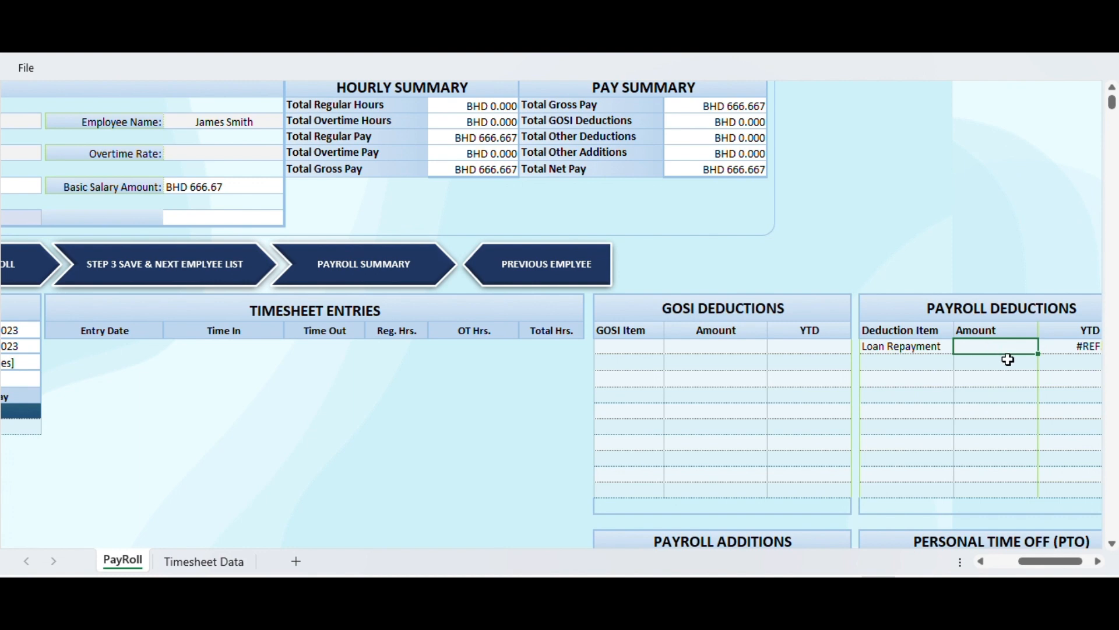
pyautogui.write('20')
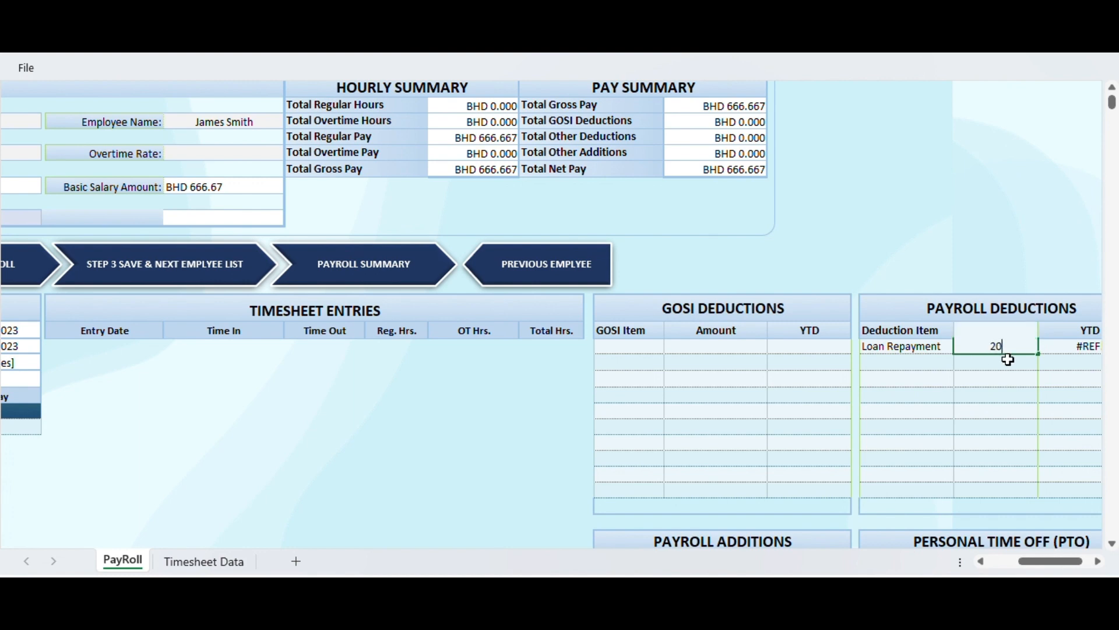
# Add a Fuel Reminb. item with an amount of 10 to the employee's payroll additions
pyautogui.scroll(-4, 1008, 360)
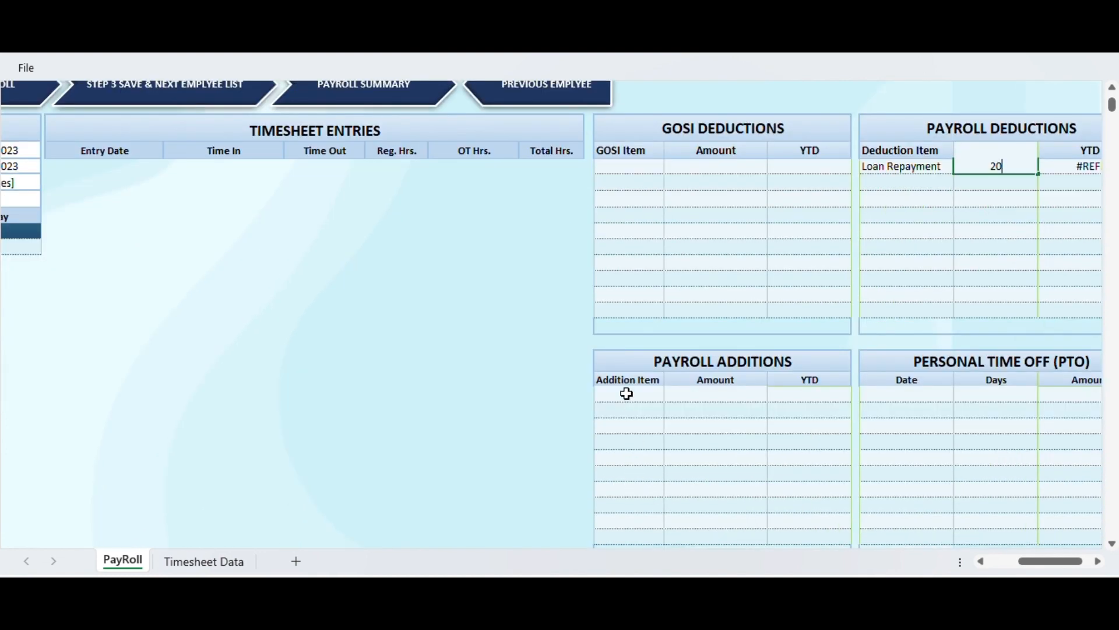
pyautogui.click(627, 394)
pyautogui.click(672, 395)
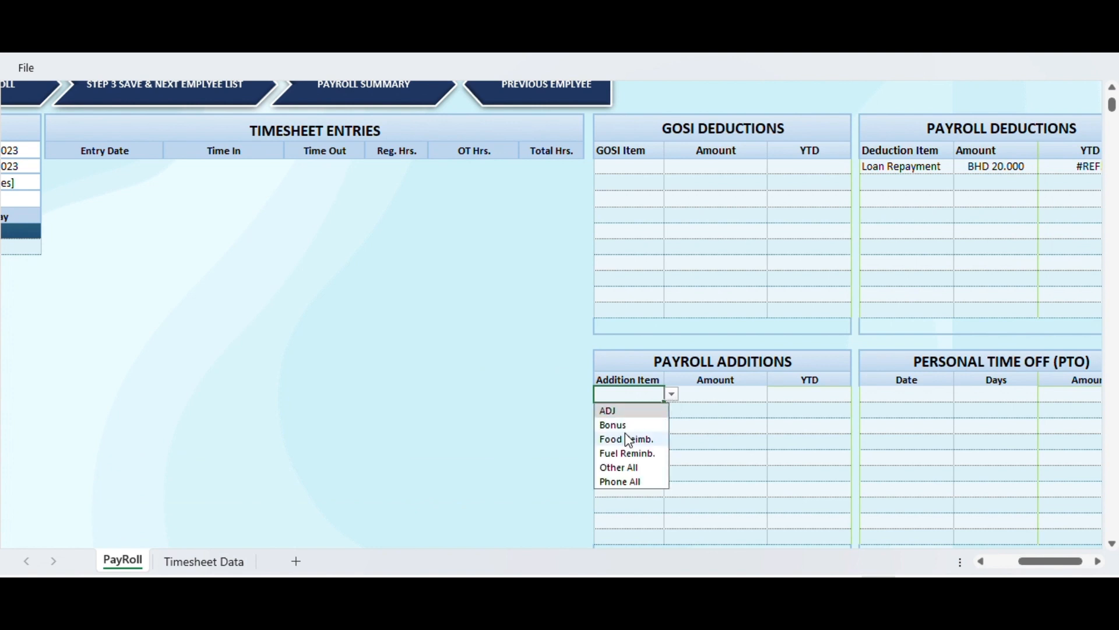
pyautogui.click(626, 453)
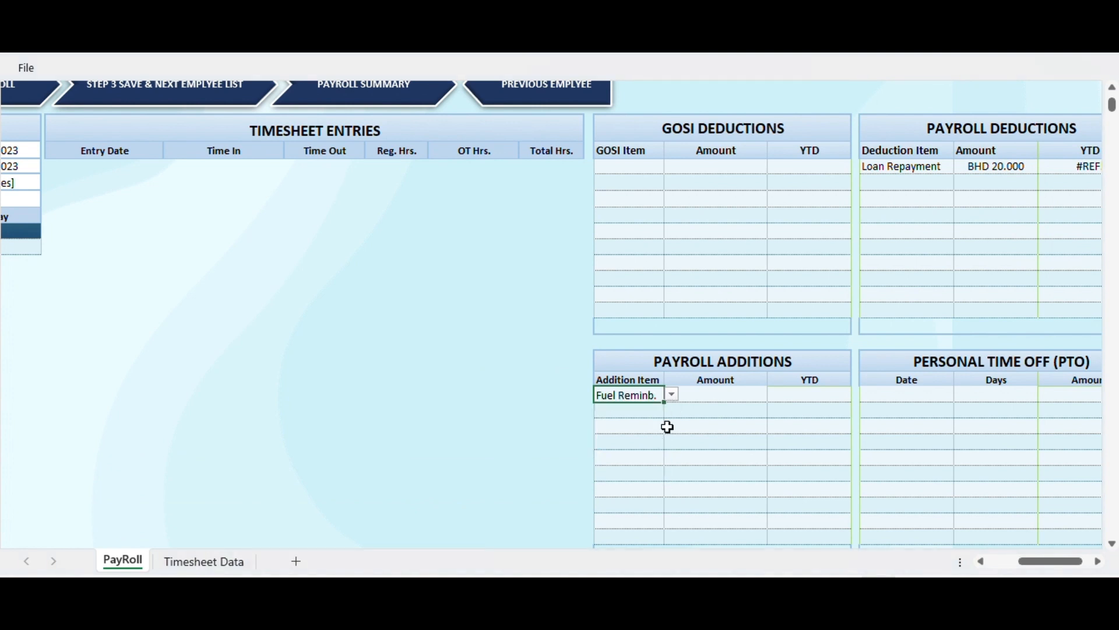
pyautogui.click(705, 397)
pyautogui.write('10')
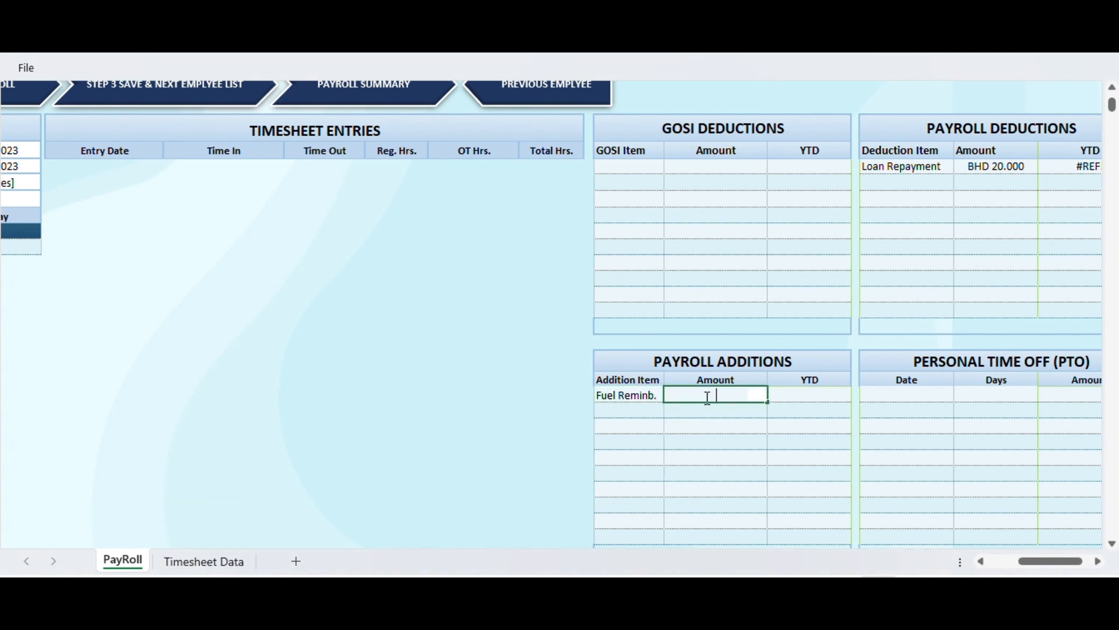
pyautogui.click(448, 397)
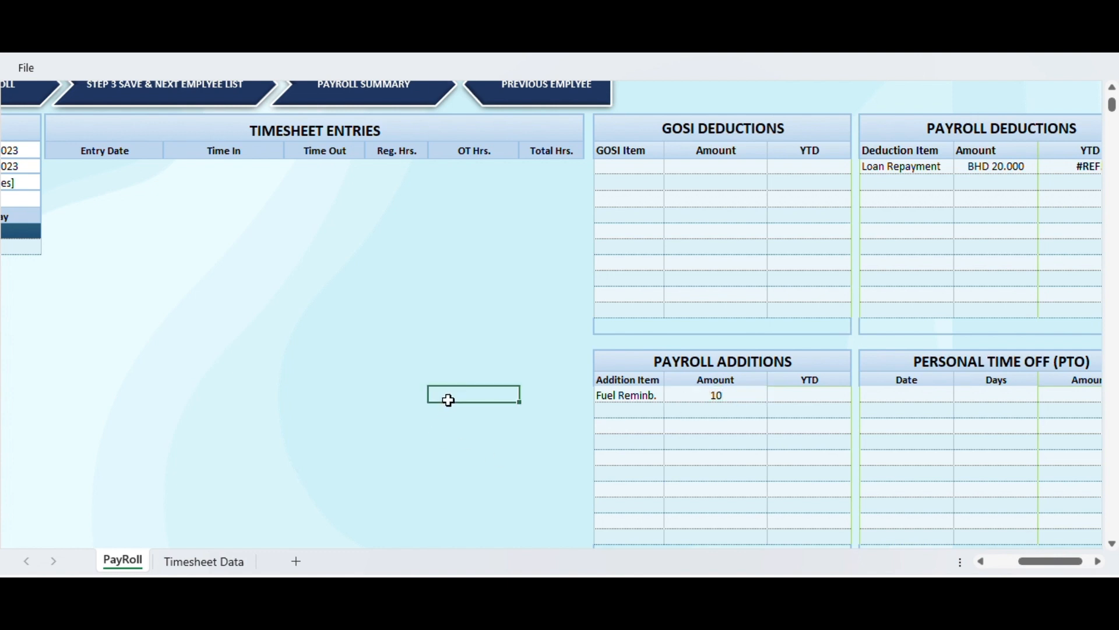
# Set the first GOSI deduction item for the employee to Bahraini
pyautogui.scroll(4, 449, 403)
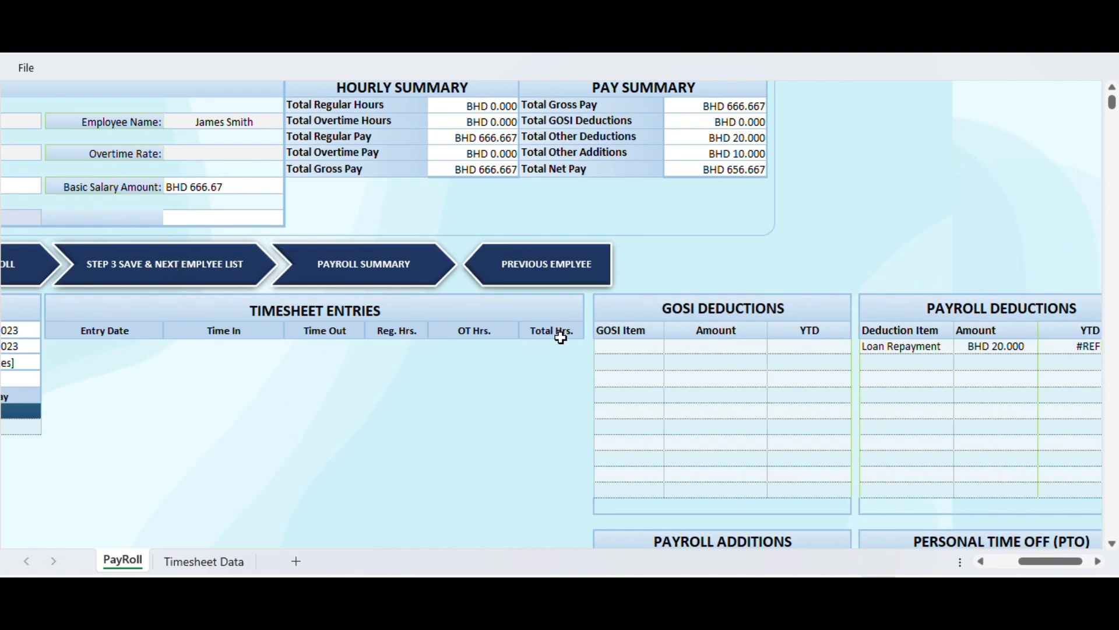
pyautogui.click(623, 348)
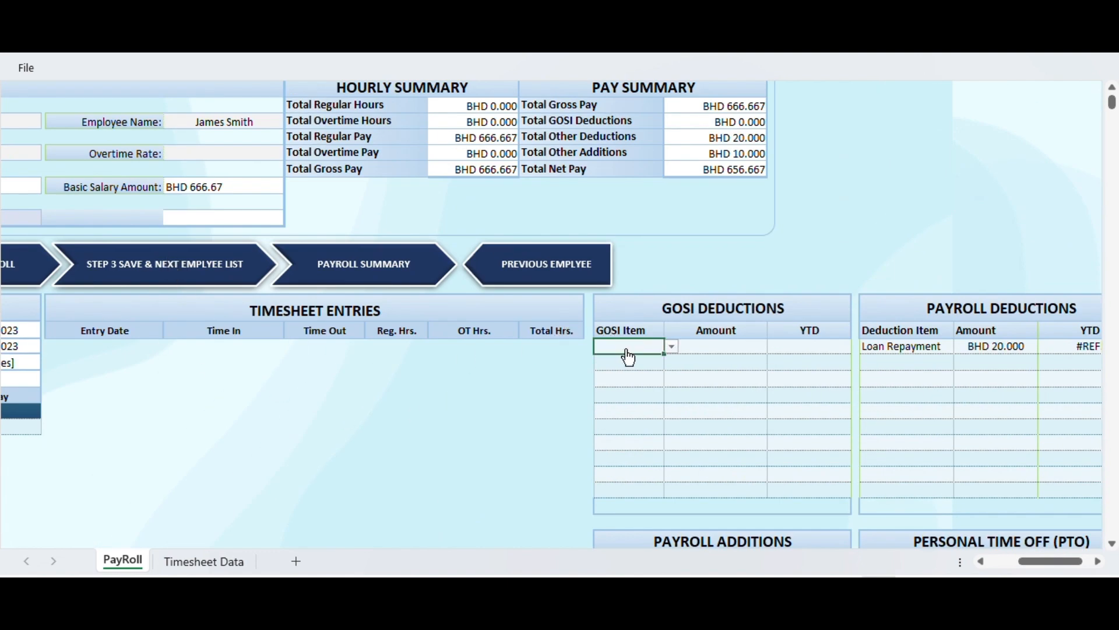
pyautogui.click(672, 349)
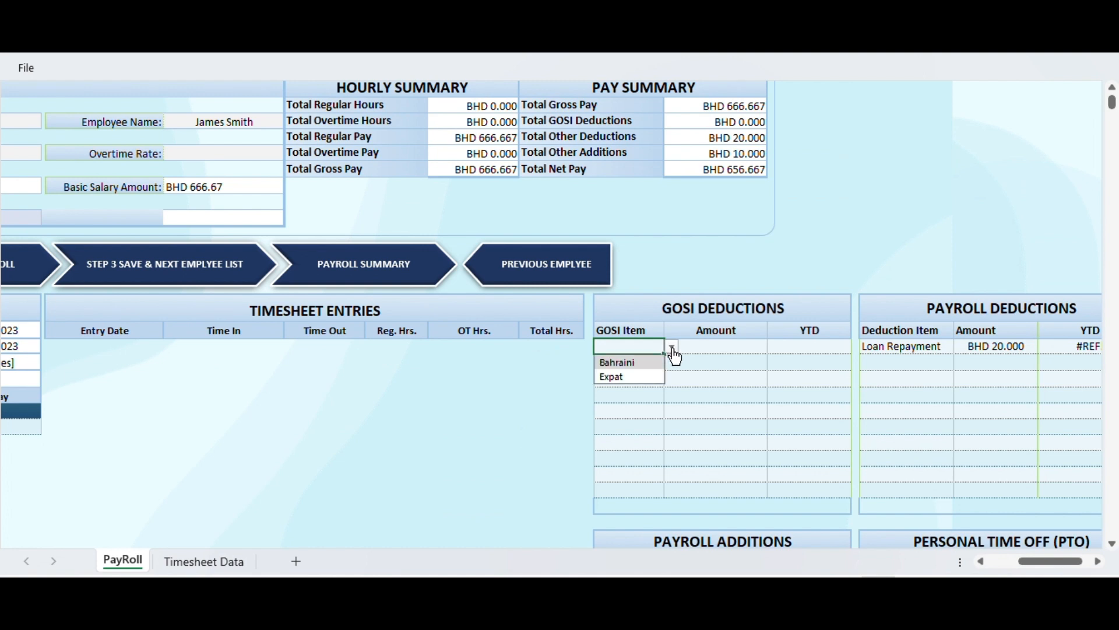
pyautogui.click(638, 366)
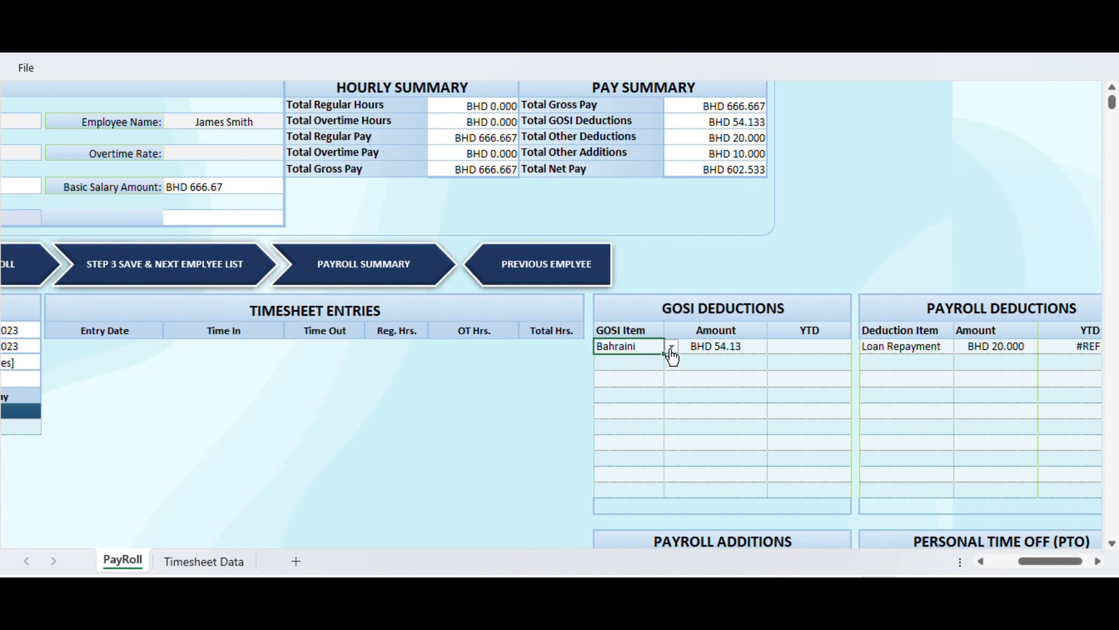
# Switch the GOSI deduction item to Expat and back to Bahraini to compare the deductions
pyautogui.click(672, 350)
pyautogui.click(628, 378)
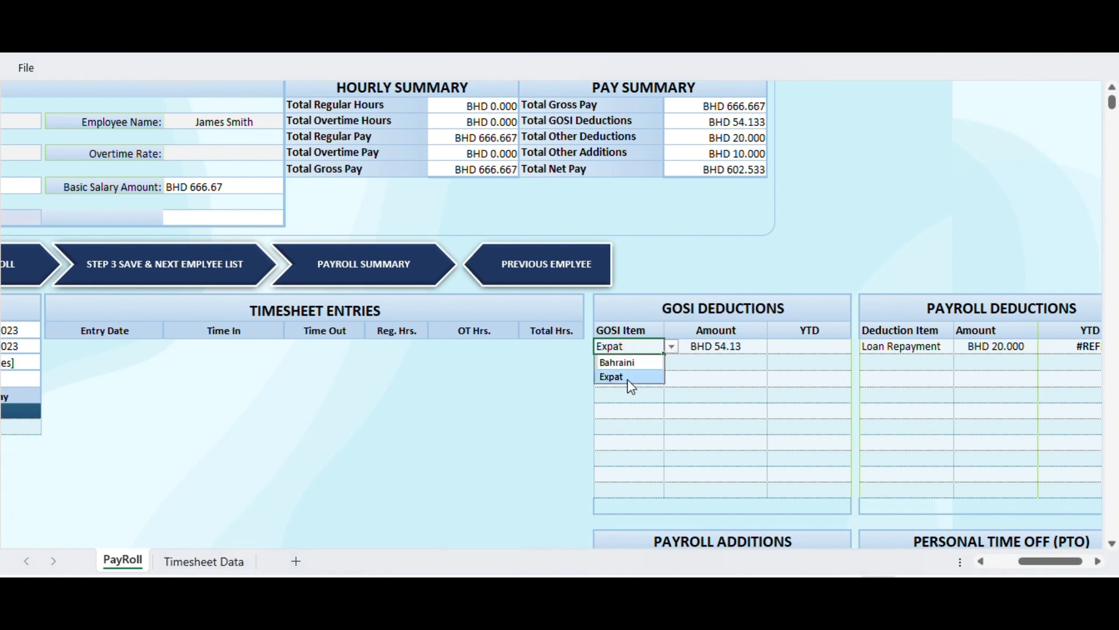
pyautogui.click(672, 348)
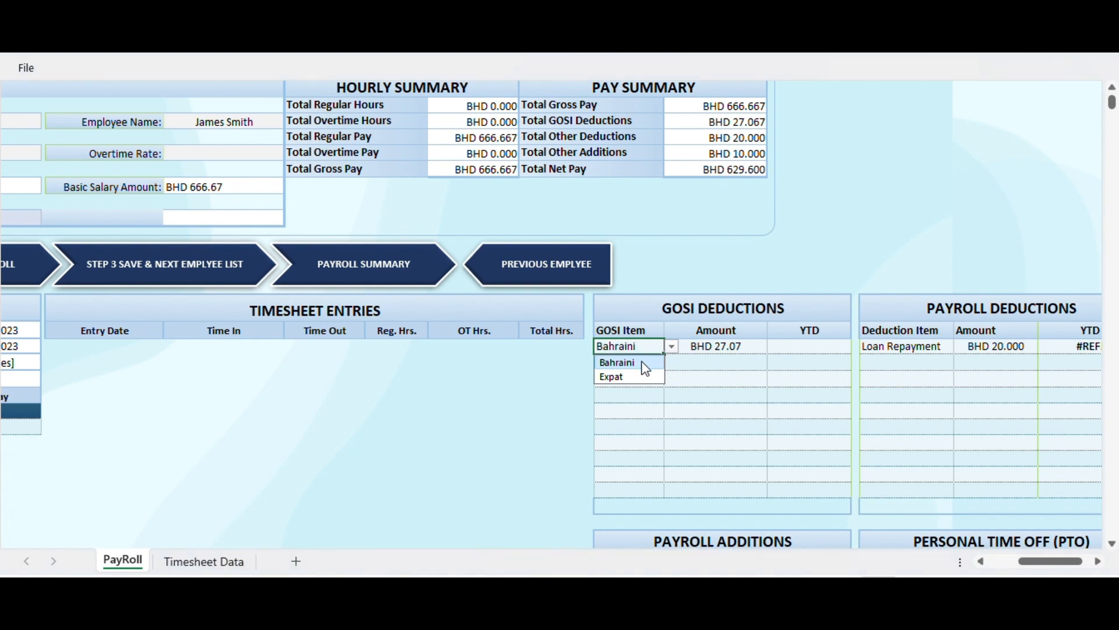
pyautogui.click(645, 363)
# Save the payroll and the first employee's pay entry, and advance to the next employee
pyautogui.moveTo(1035, 573); pyautogui.dragTo(1009, 571)
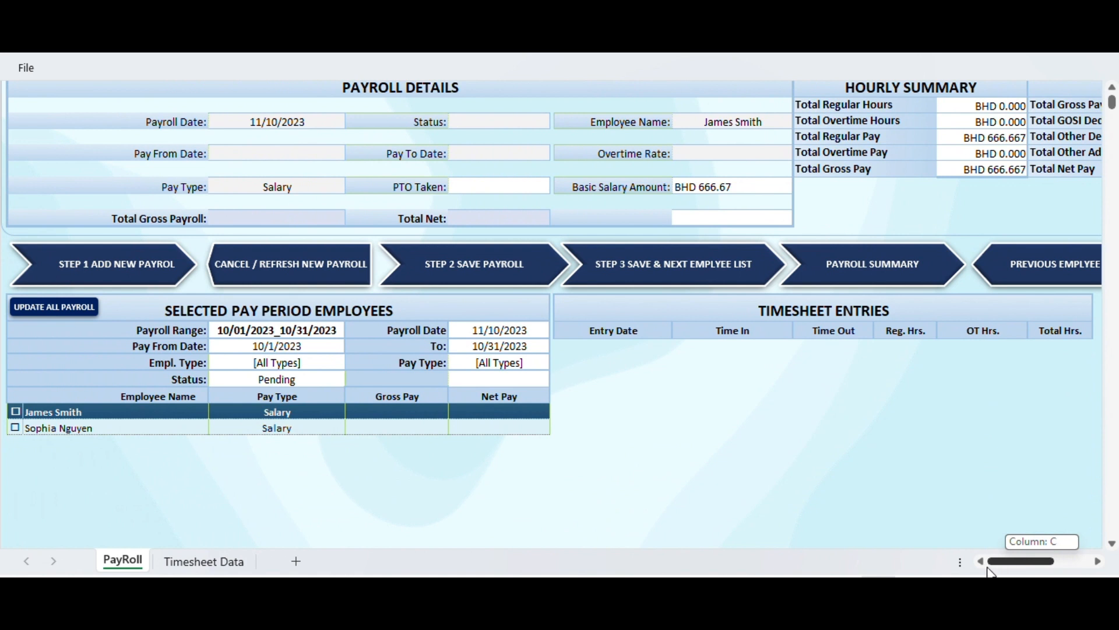
pyautogui.click(653, 273)
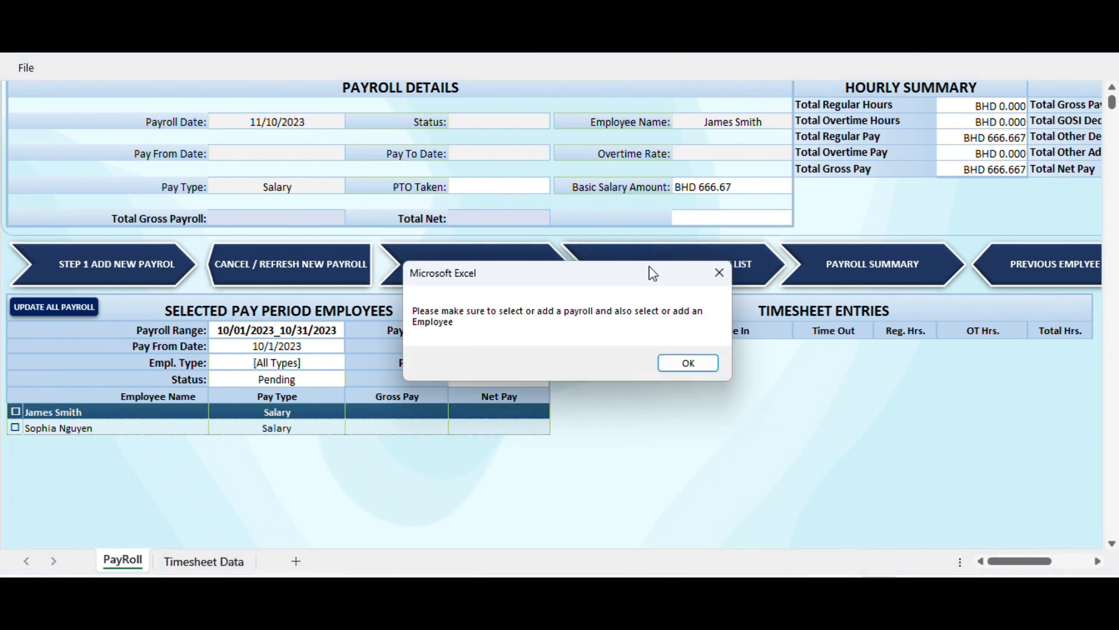
pyautogui.click(680, 365)
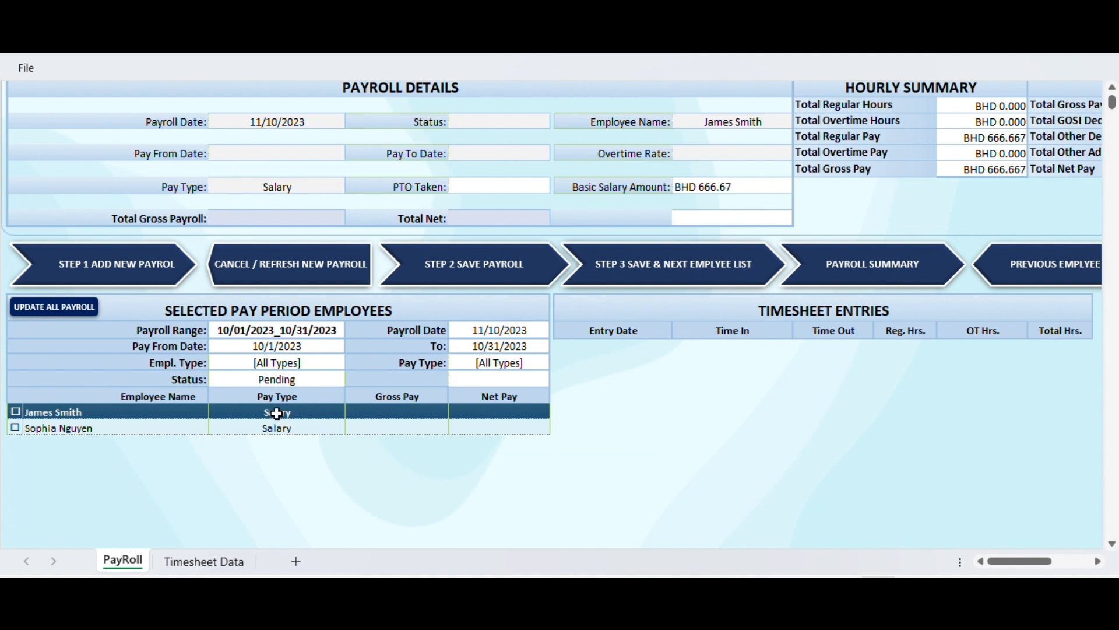
pyautogui.click(435, 273)
pyautogui.click(600, 357)
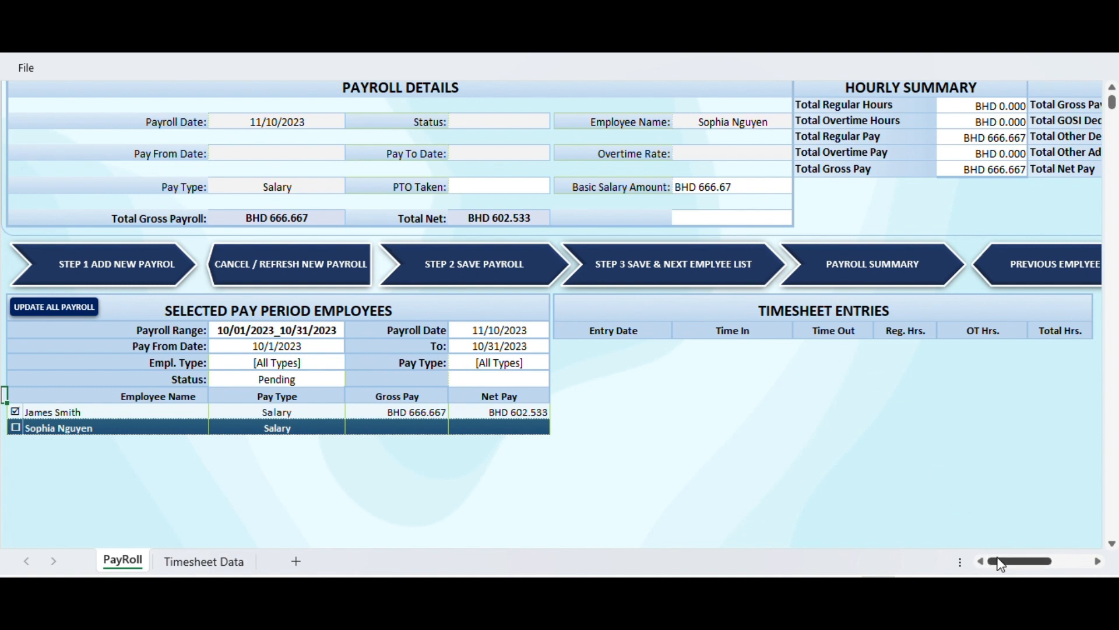
# Save the second employee's pay entry and try to open the payroll summary
pyautogui.click(700, 268)
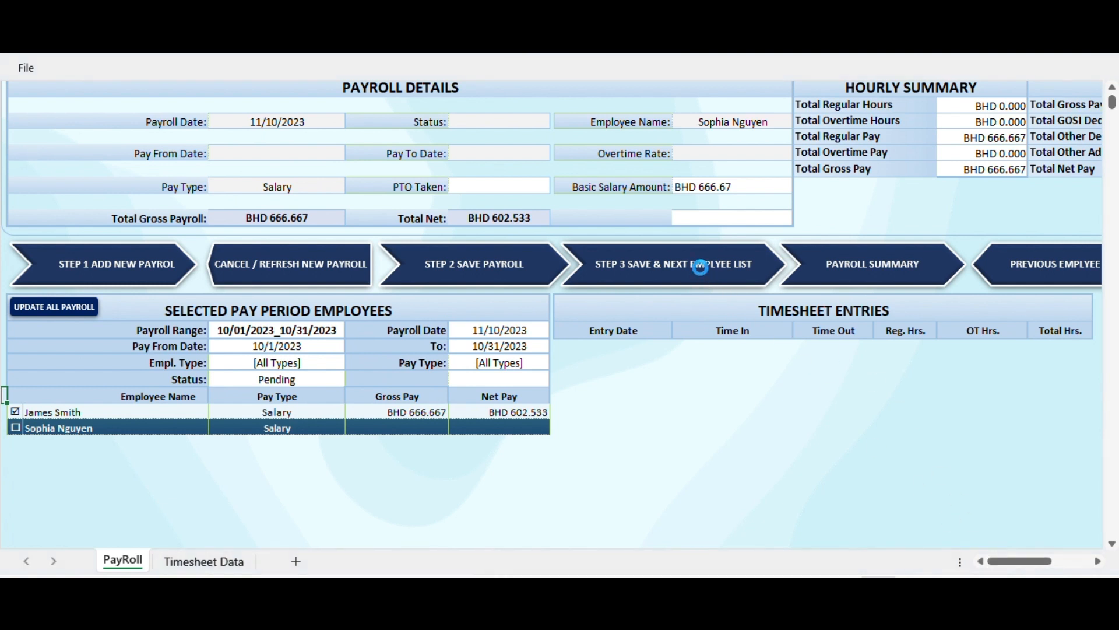
pyautogui.click(621, 360)
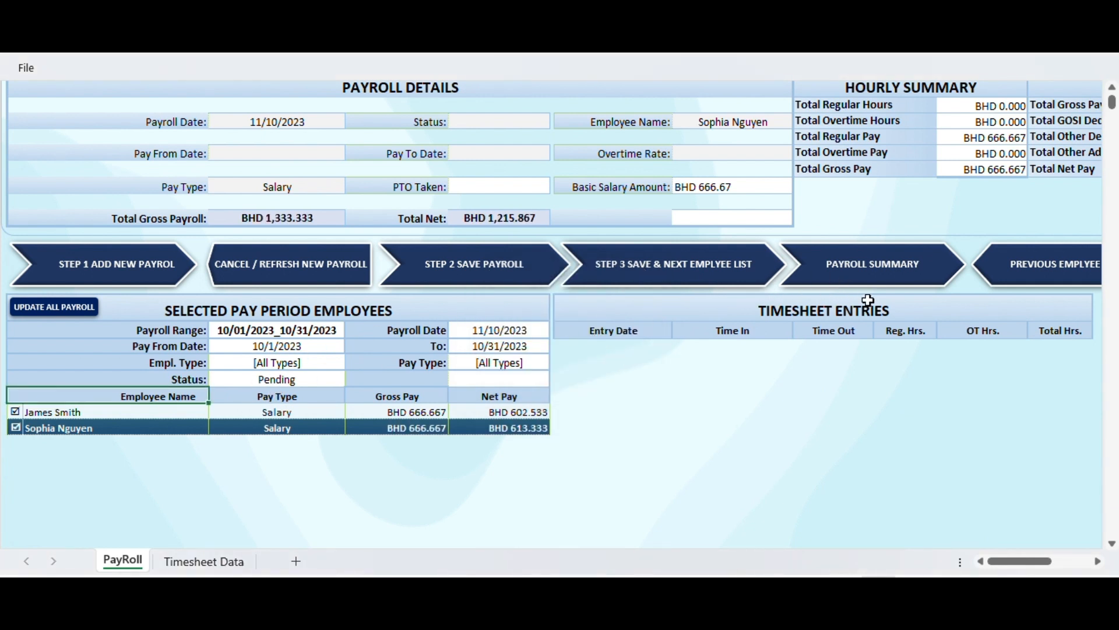
pyautogui.click(870, 266)
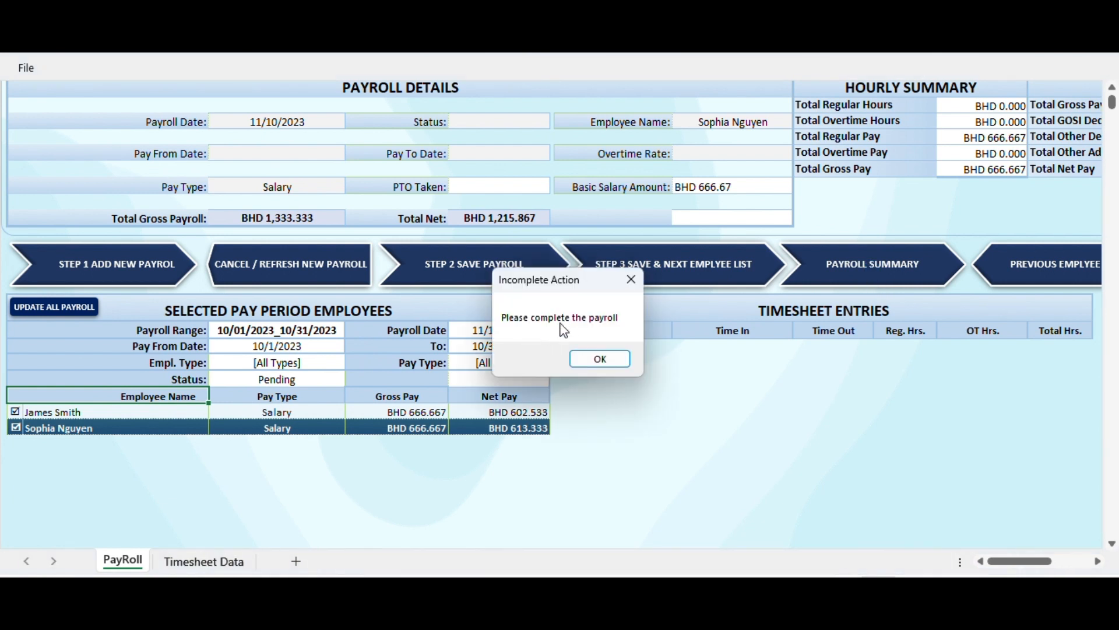
pyautogui.click(606, 360)
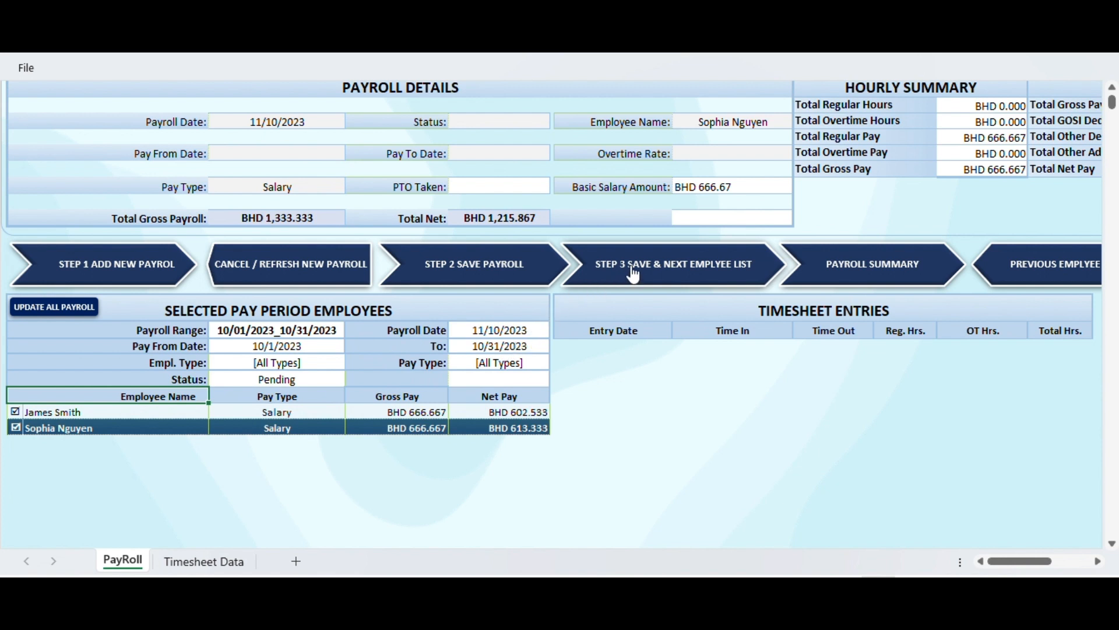
# Set the October payroll's status to Completed and save the payroll
pyautogui.click(597, 262)
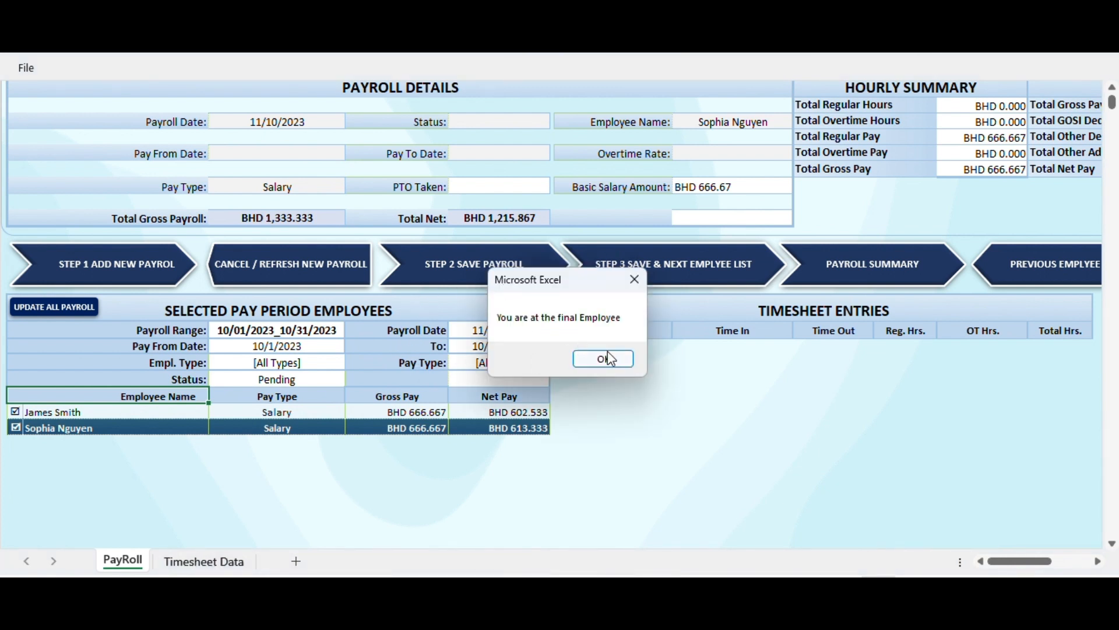
pyautogui.click(604, 359)
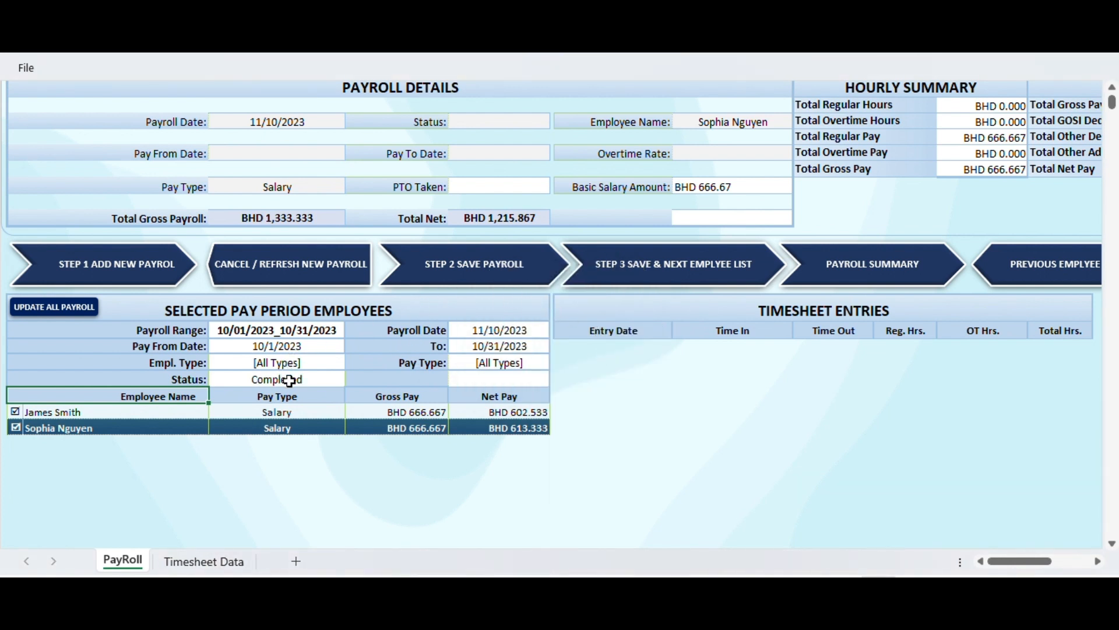
pyautogui.click(484, 283)
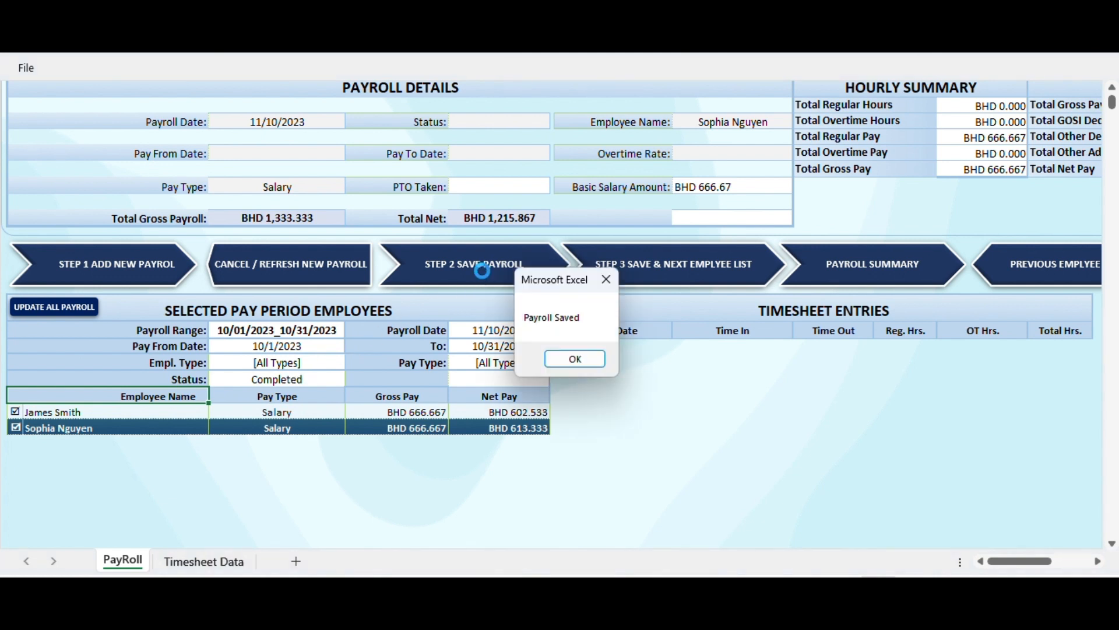
pyautogui.click(554, 359)
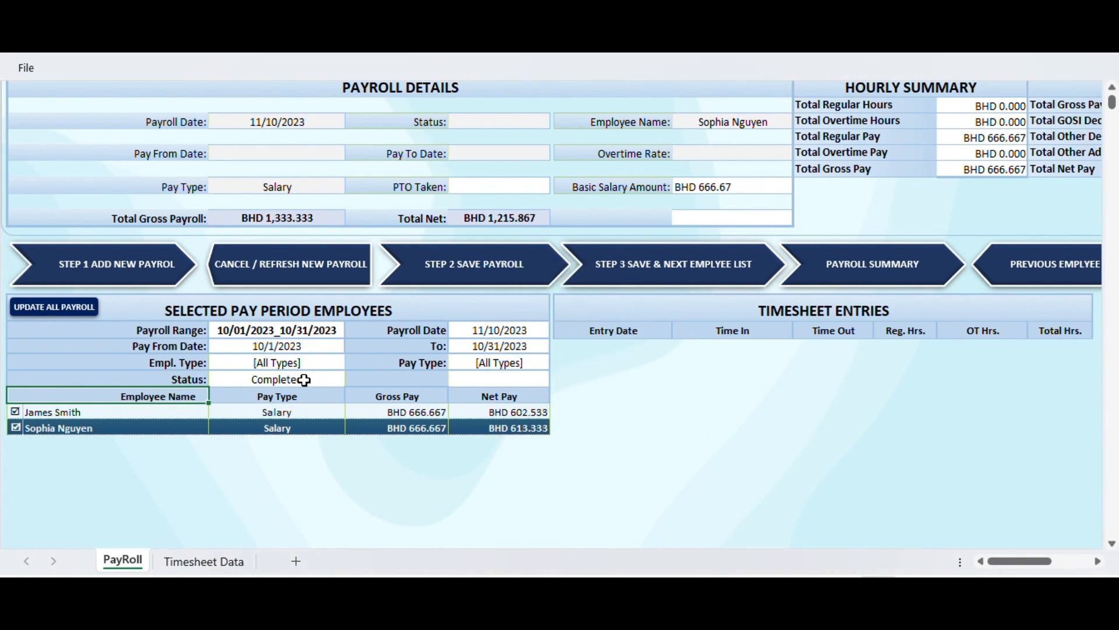
# Open the payroll summary and select the 10/01/2023_10/31/2023 payroll
pyautogui.click(856, 273)
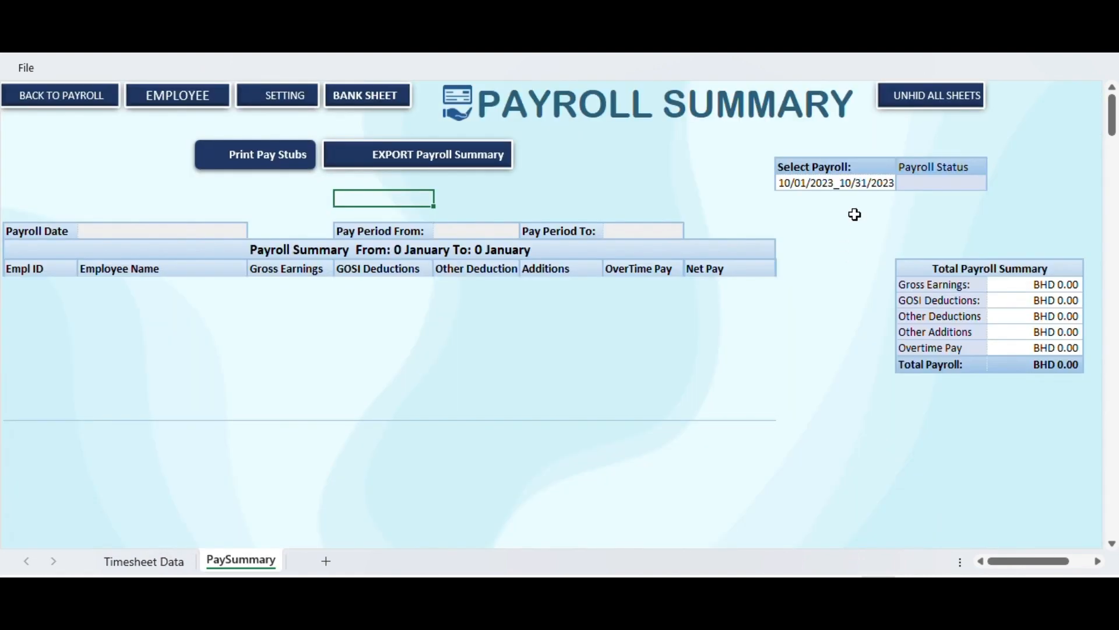
pyautogui.click(854, 182)
pyautogui.click(903, 184)
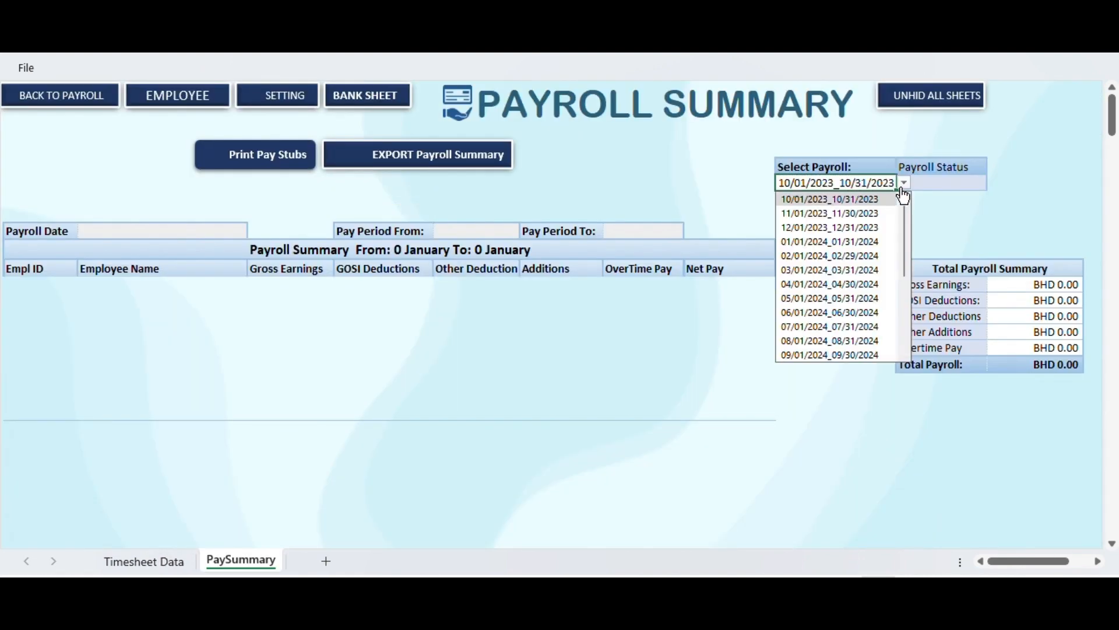
pyautogui.click(865, 200)
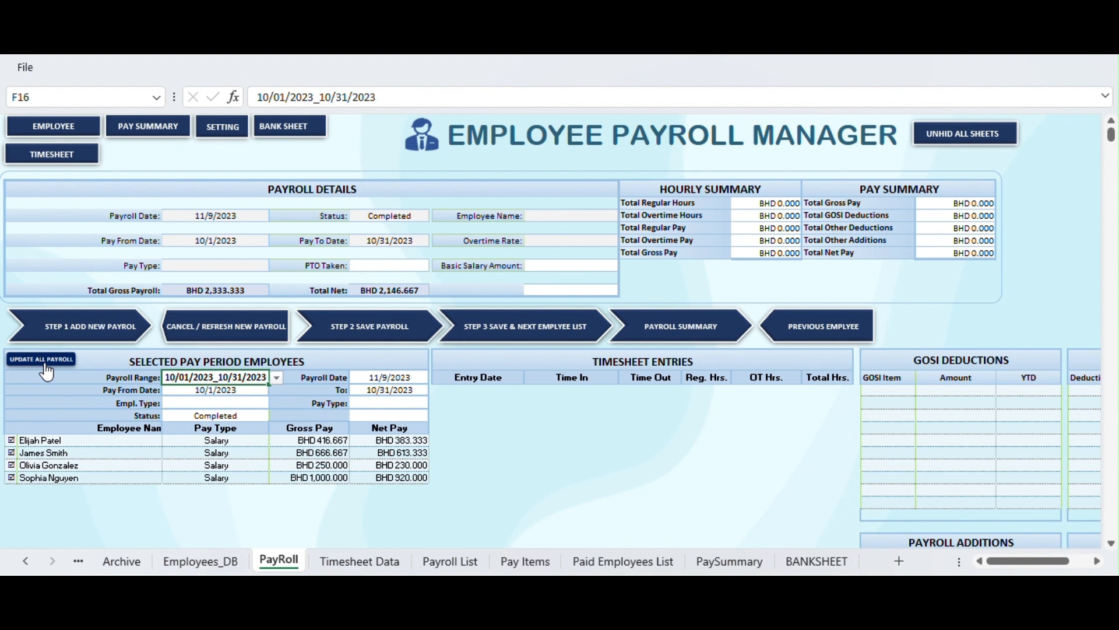
# Add a new payroll for the range 11/01/2023_11/30/2023 in the employee payroll manager and save it
pyautogui.click(276, 382)
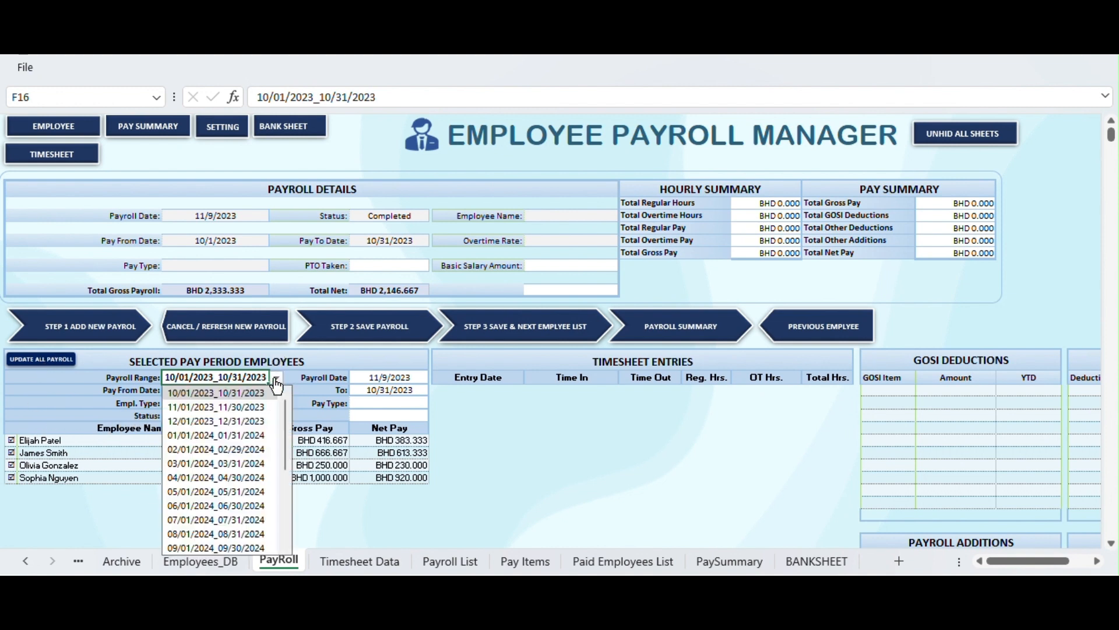
pyautogui.click(205, 407)
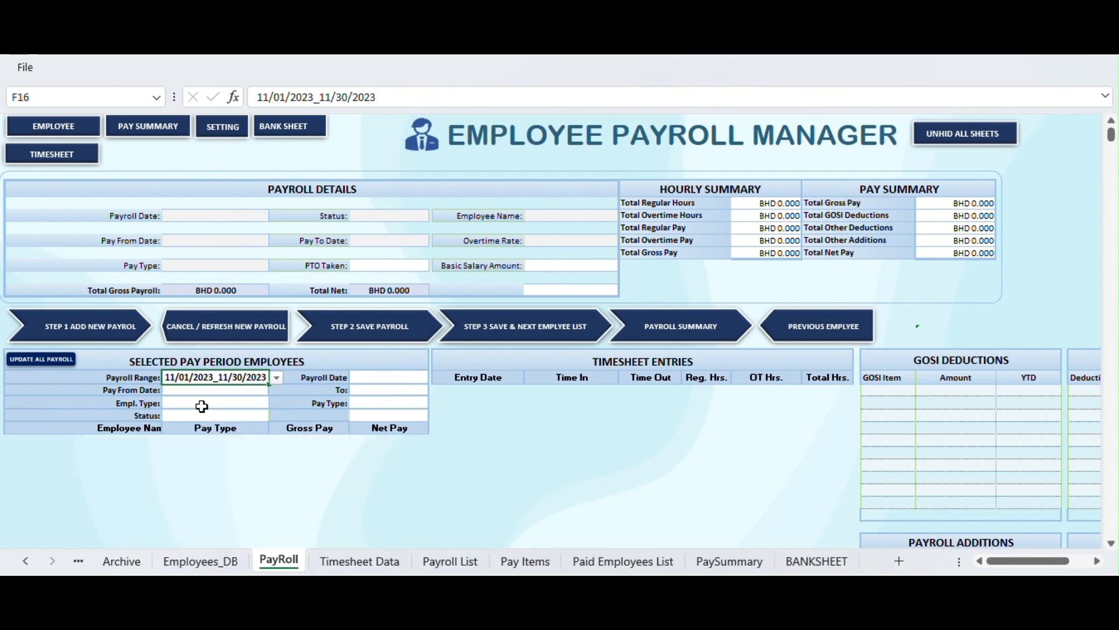
pyautogui.click(114, 337)
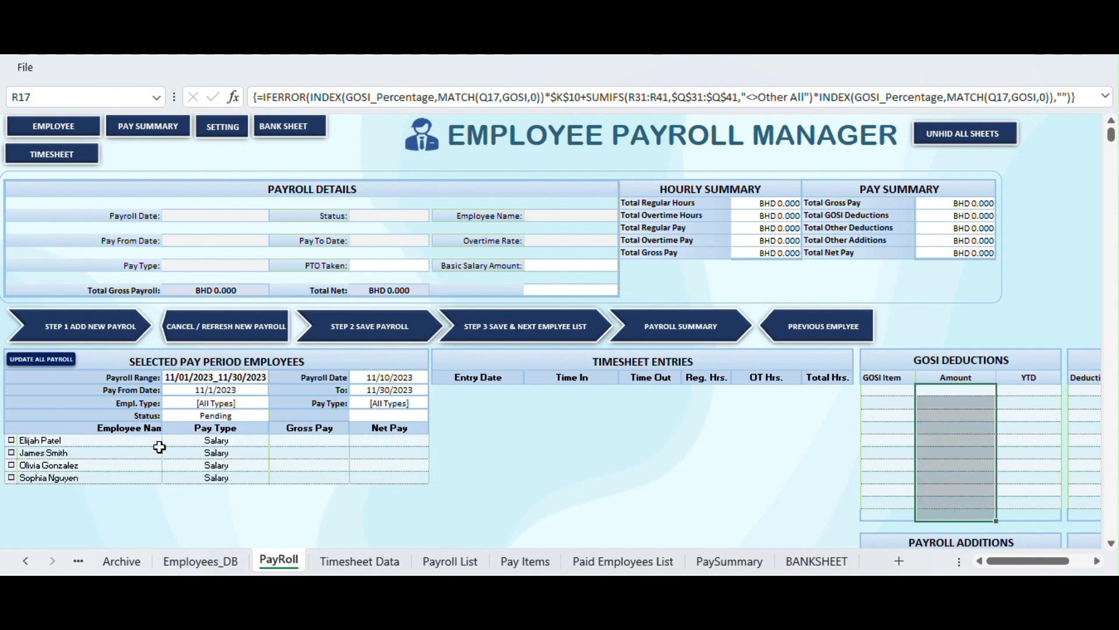
pyautogui.click(357, 329)
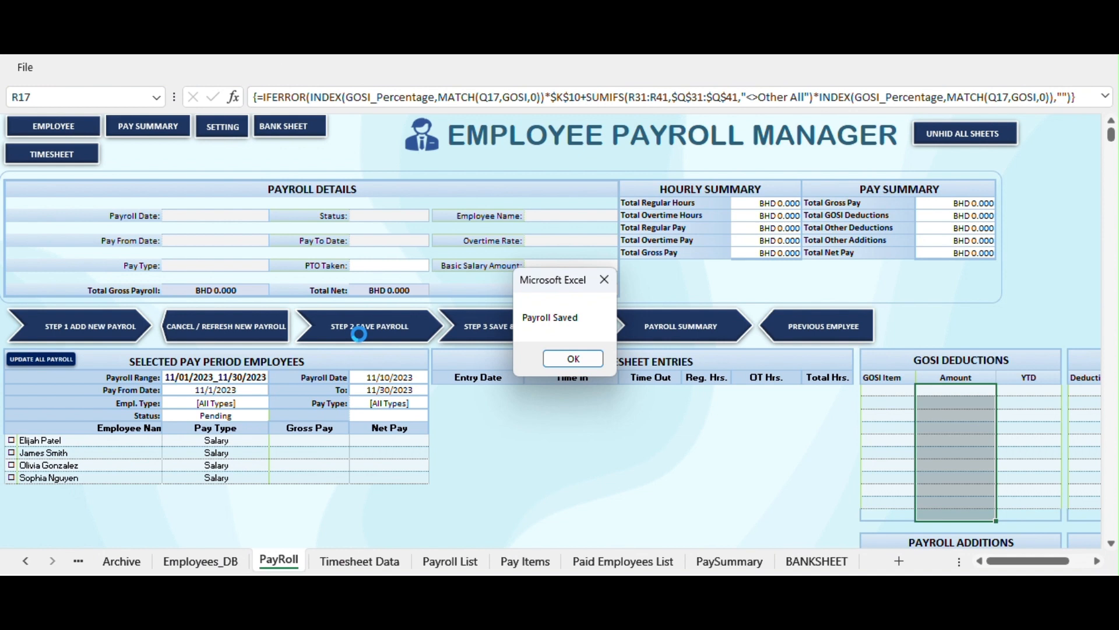
# Update the pay entries of all employees in the 11/01/2023_11/30/2023 payroll
pyautogui.click(561, 364)
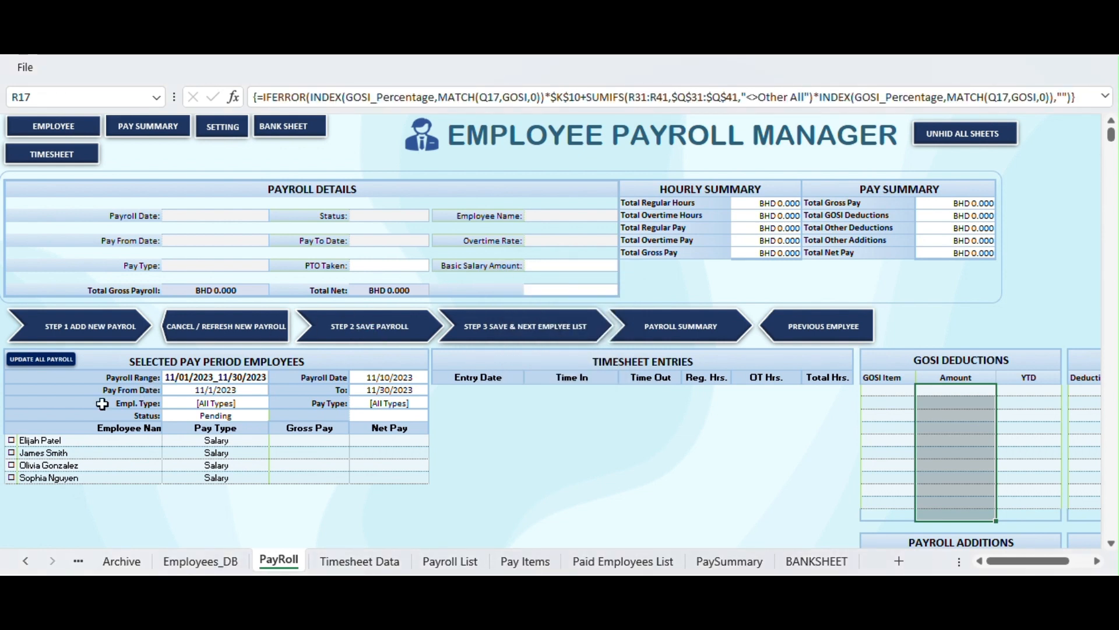
pyautogui.click(30, 362)
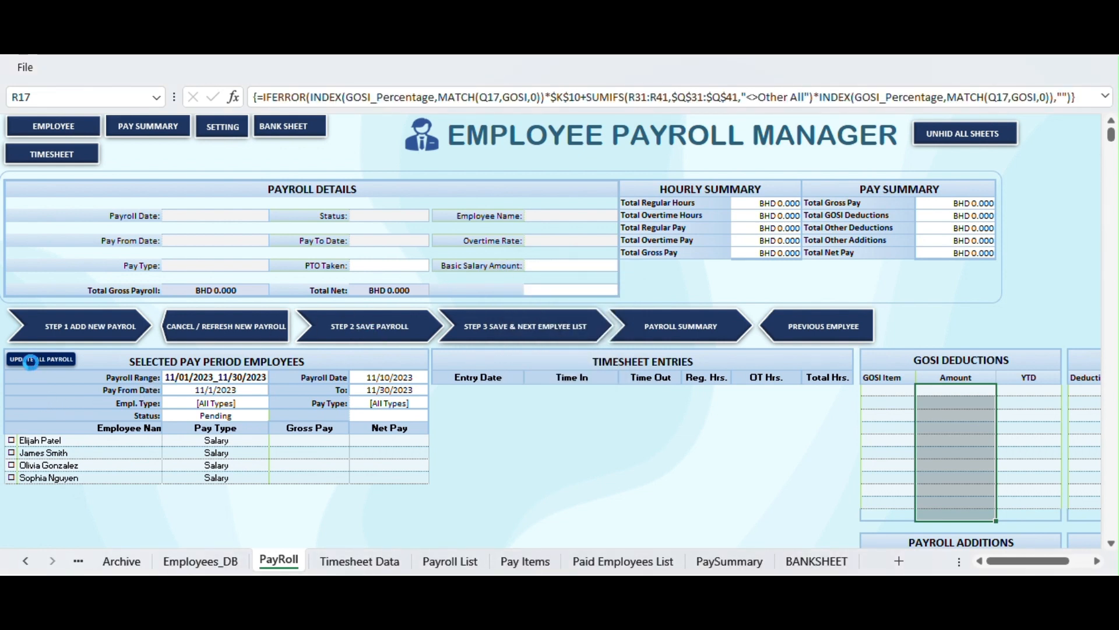
pyautogui.click(11, 440)
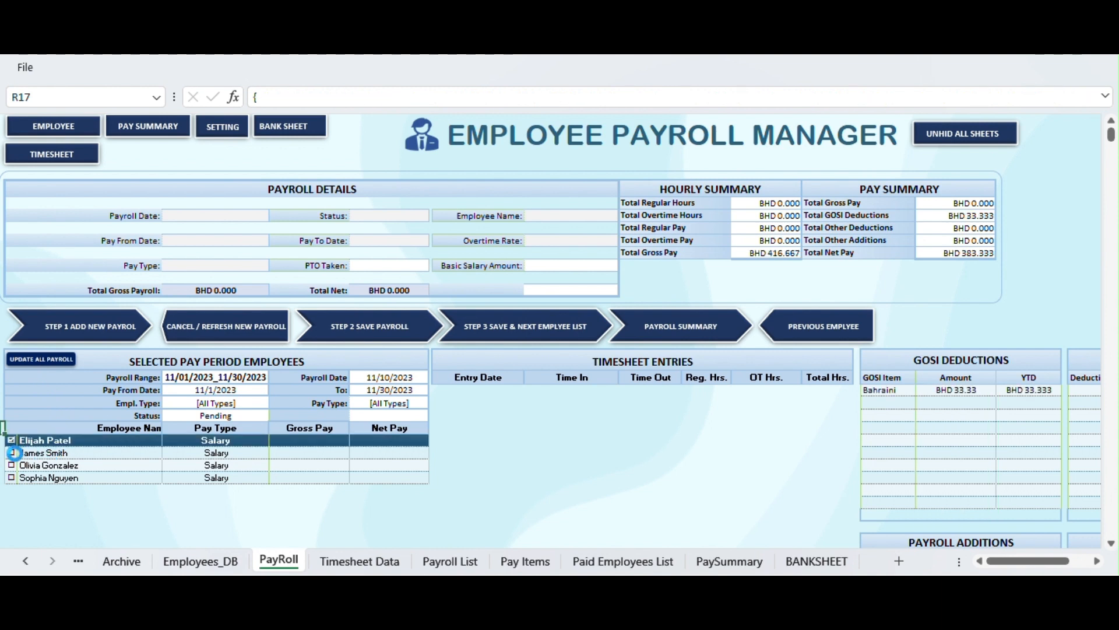
pyautogui.click(13, 453)
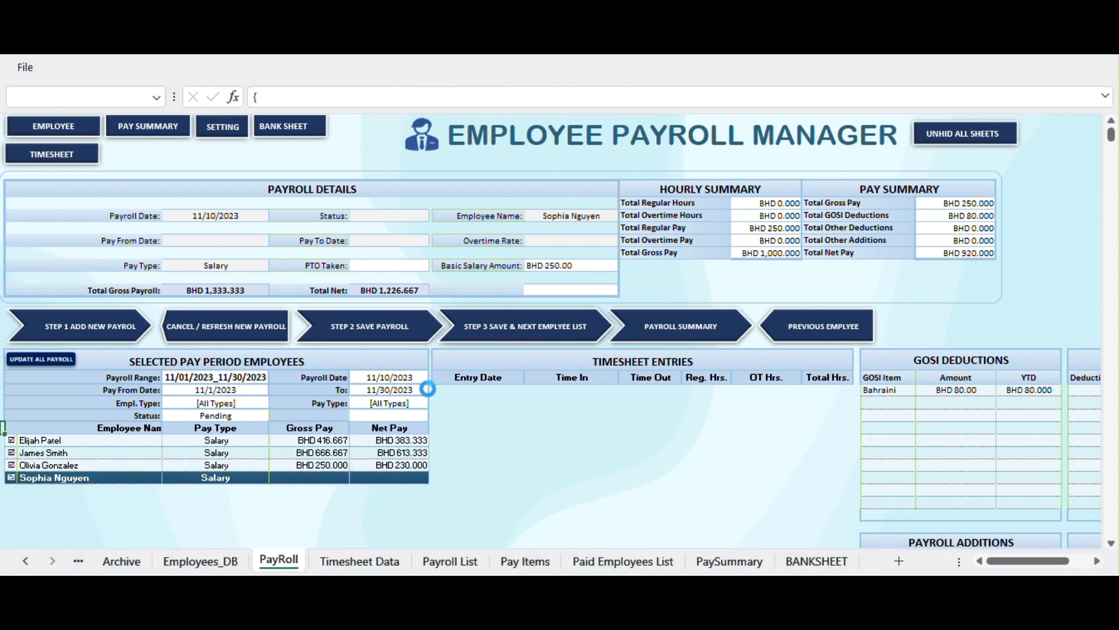
pyautogui.click(609, 357)
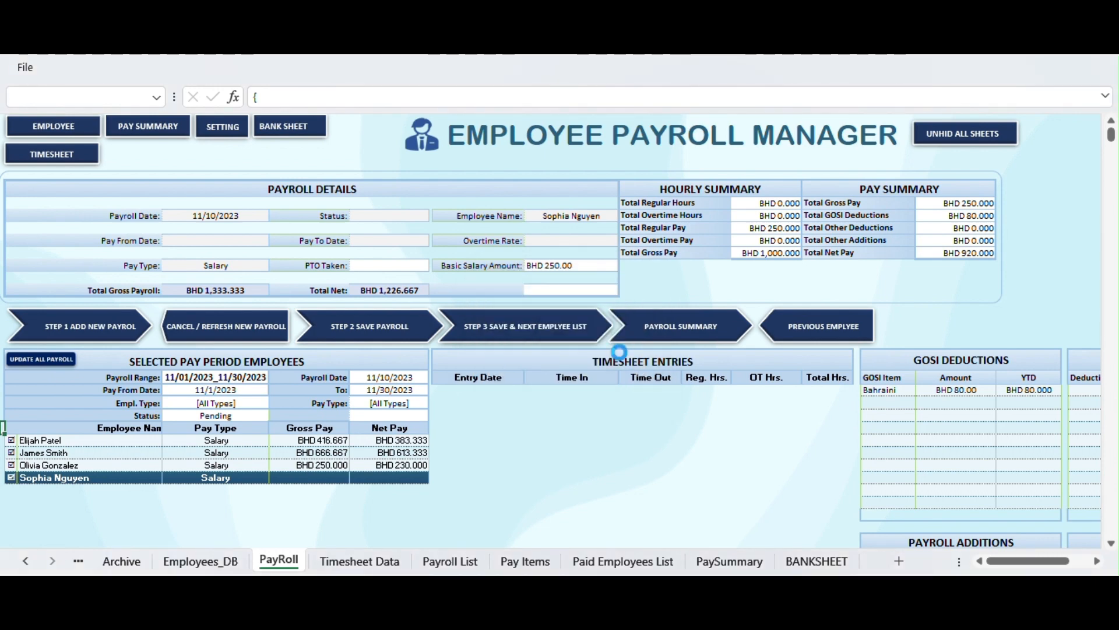
pyautogui.click(619, 353)
pyautogui.click(581, 361)
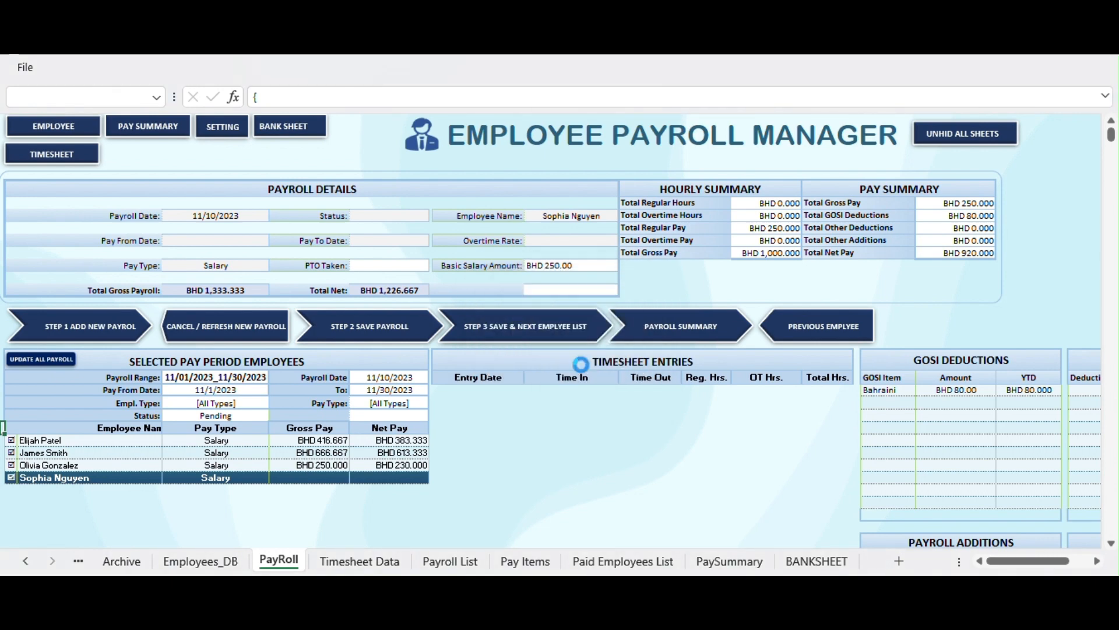
# Save a Food Reimb. payroll addition of 100 for the last listed employee and go to the previous employee
pyautogui.scroll(-3, 990, 495)
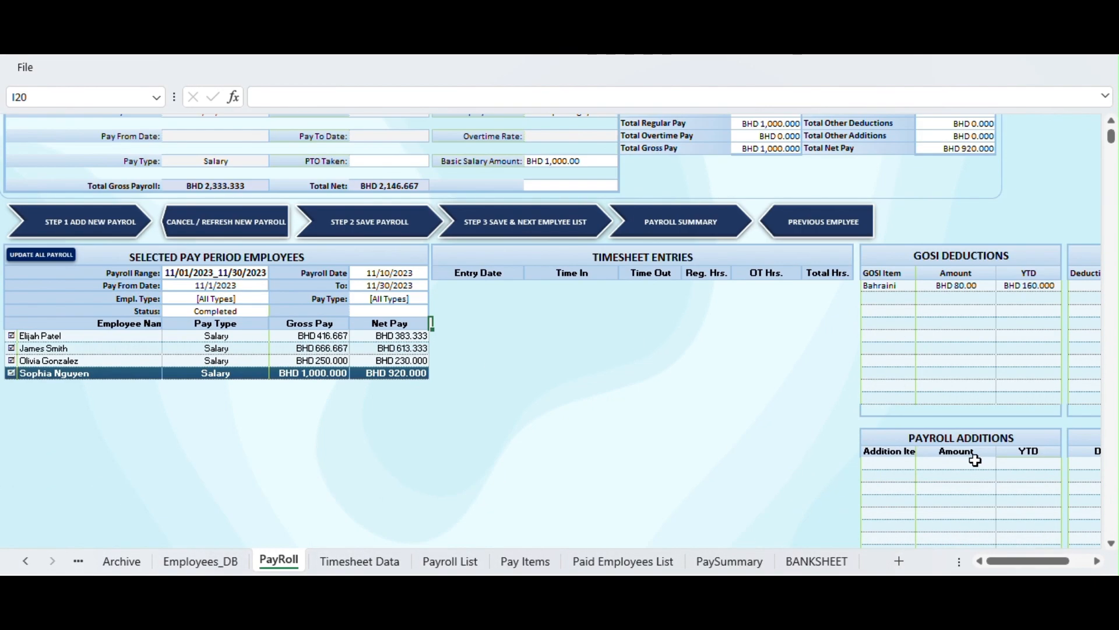
pyautogui.click(877, 464)
pyautogui.click(922, 463)
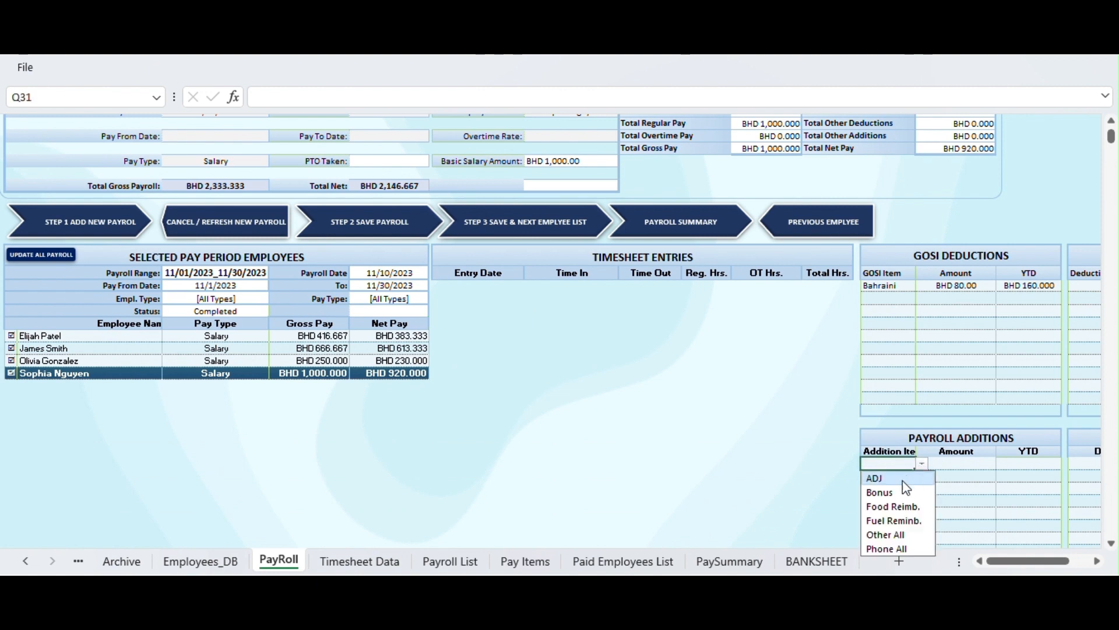
pyautogui.click(896, 507)
pyautogui.click(956, 463)
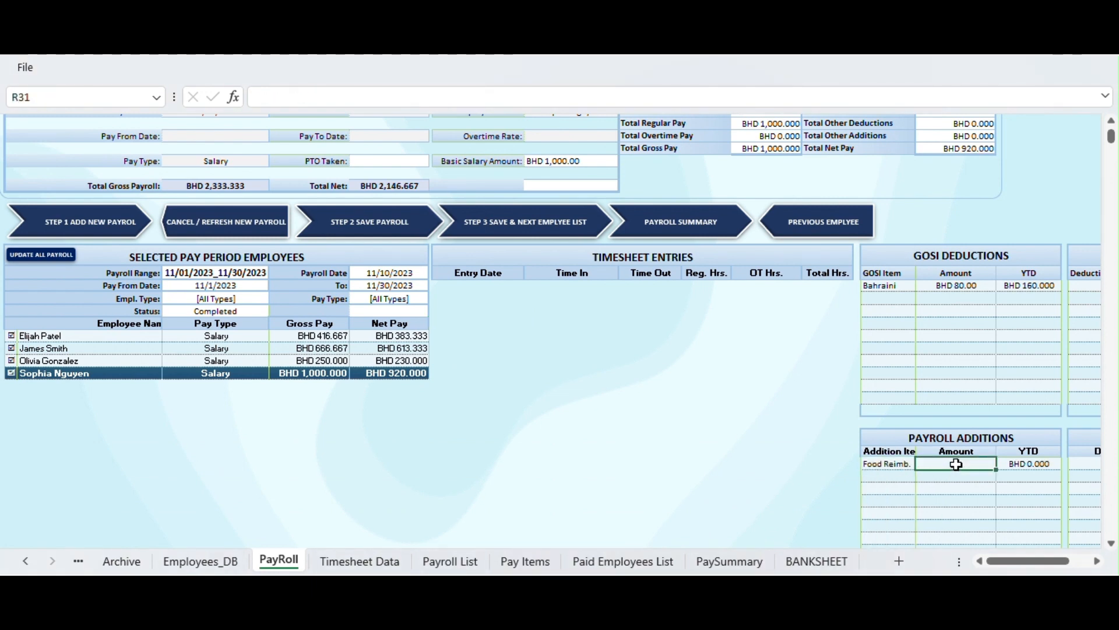
pyautogui.write('100')
pyautogui.click(523, 221)
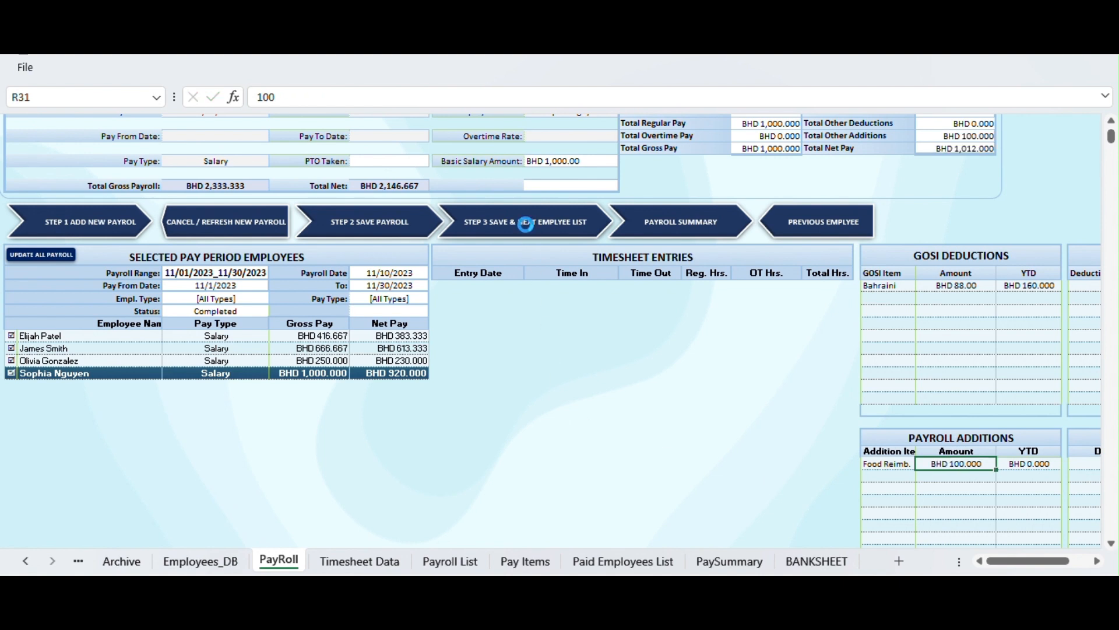
pyautogui.click(600, 359)
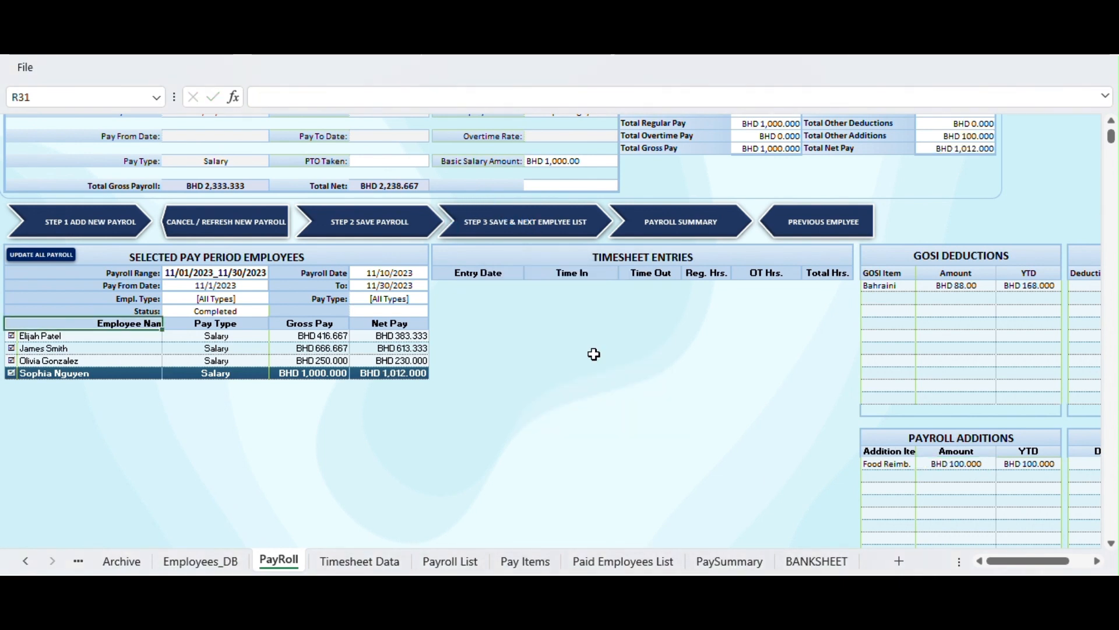
pyautogui.scroll(1, 398, 364)
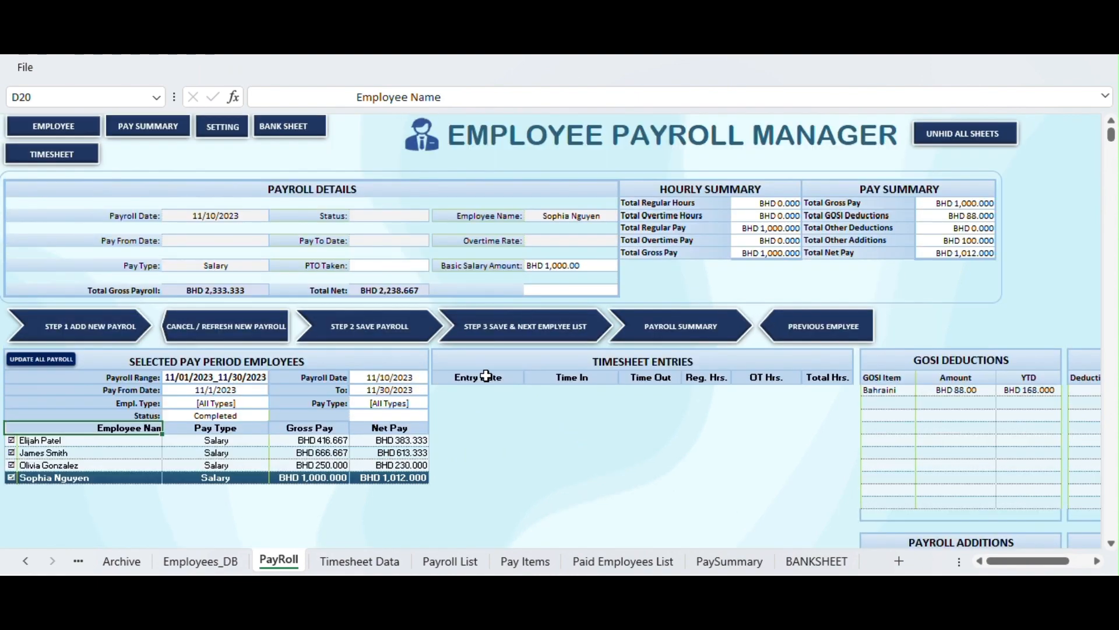
pyautogui.click(814, 319)
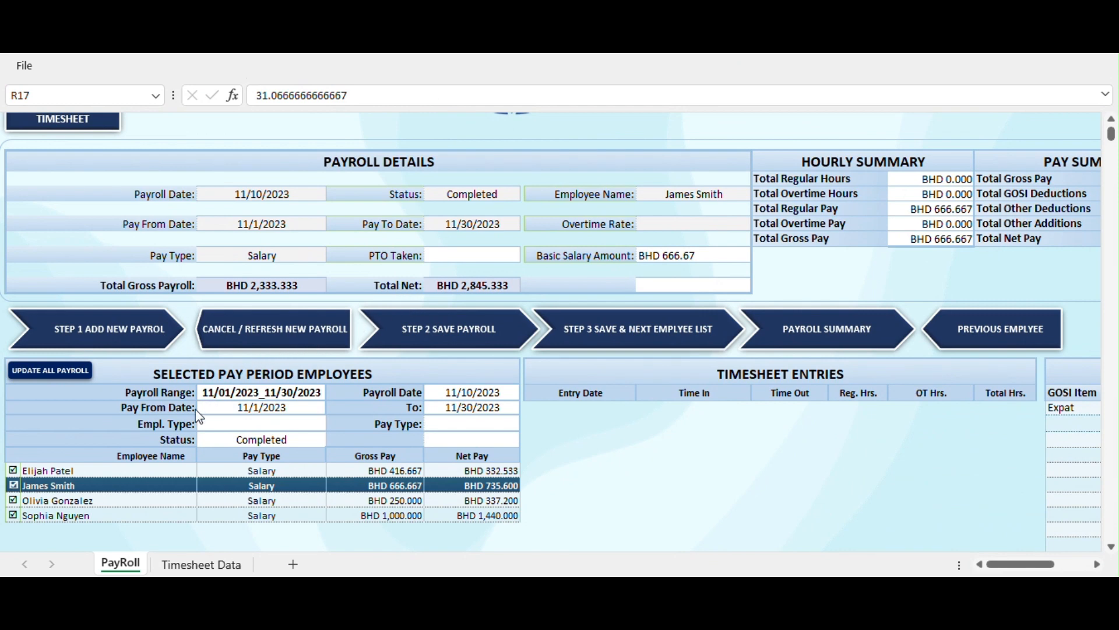
# Review the entry dates, employee and working hours on the Timesheet Data sheet and return to the PayRoll sheet
pyautogui.click(196, 565)
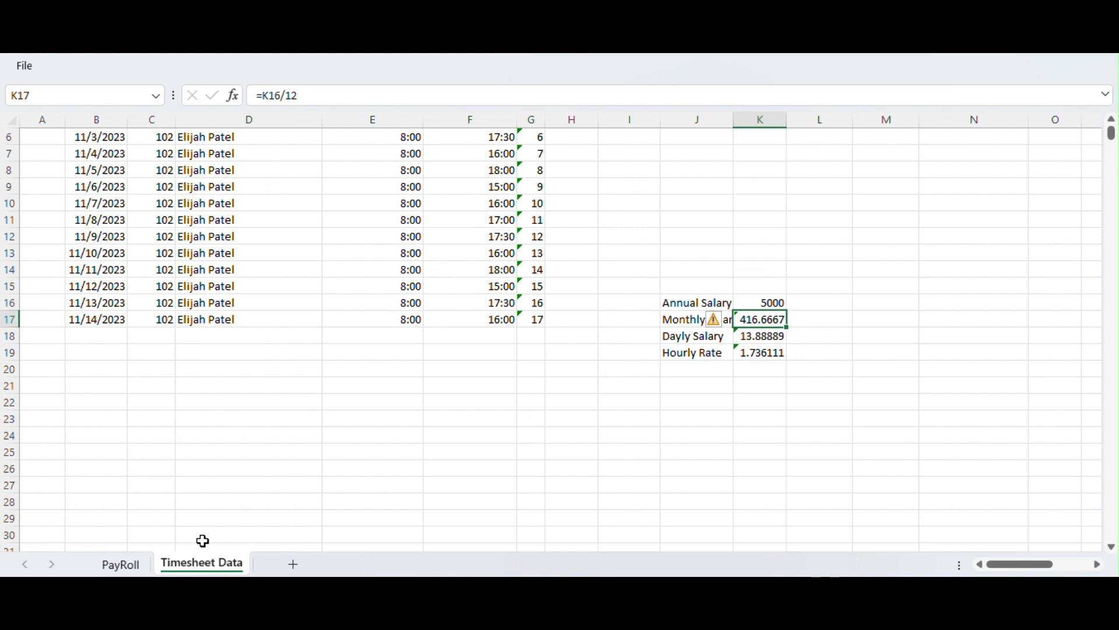
pyautogui.scroll(2, 317, 418)
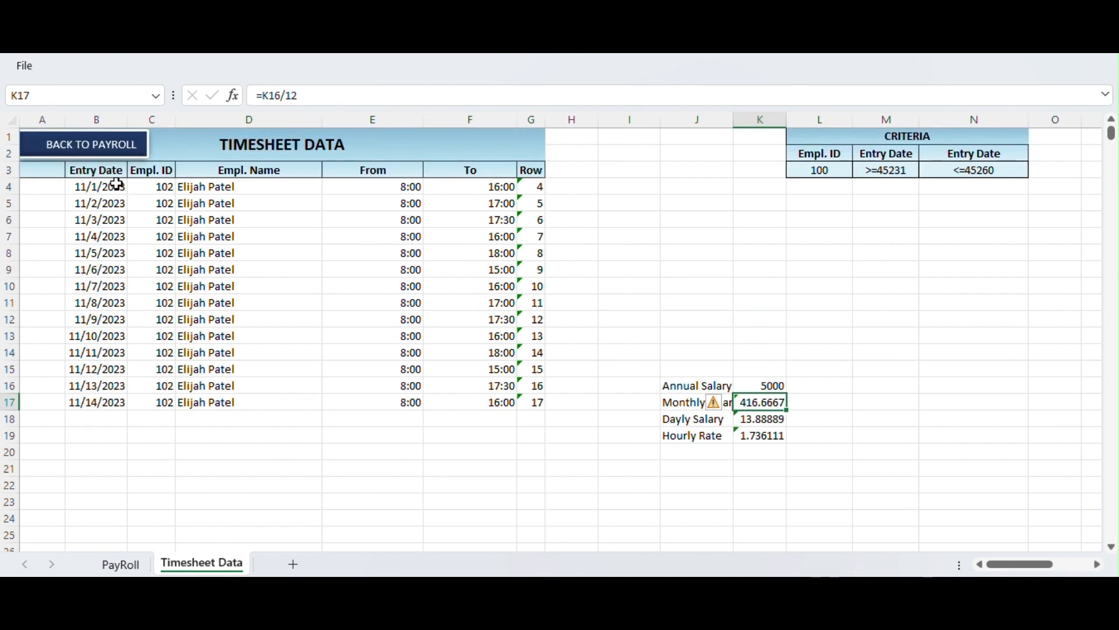
pyautogui.click(150, 188)
pyautogui.click(114, 564)
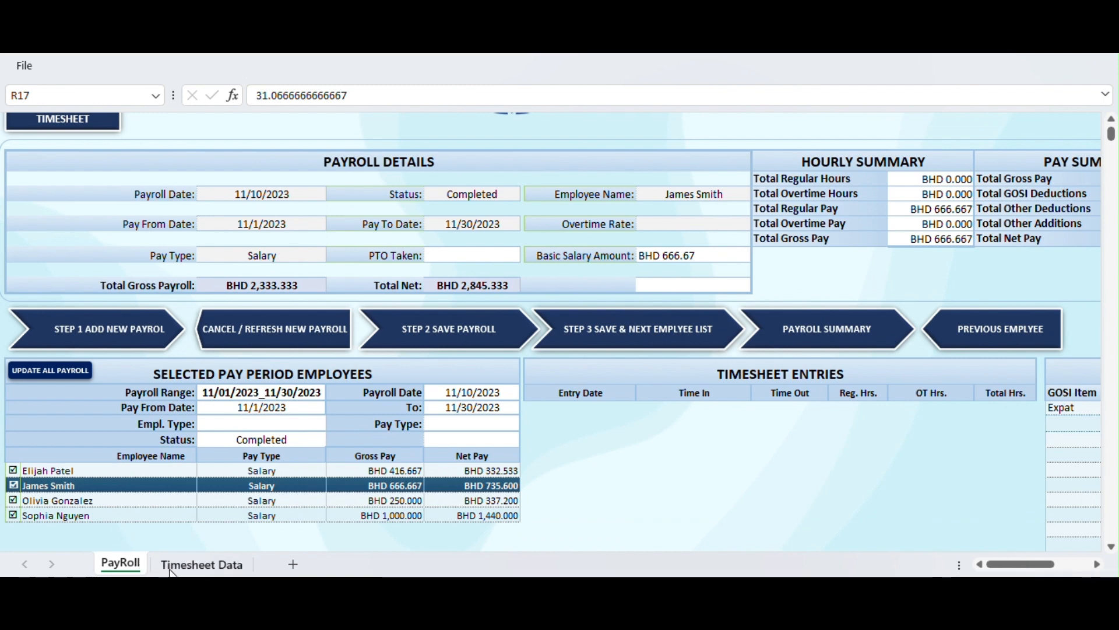
pyautogui.click(199, 564)
pyautogui.click(235, 186)
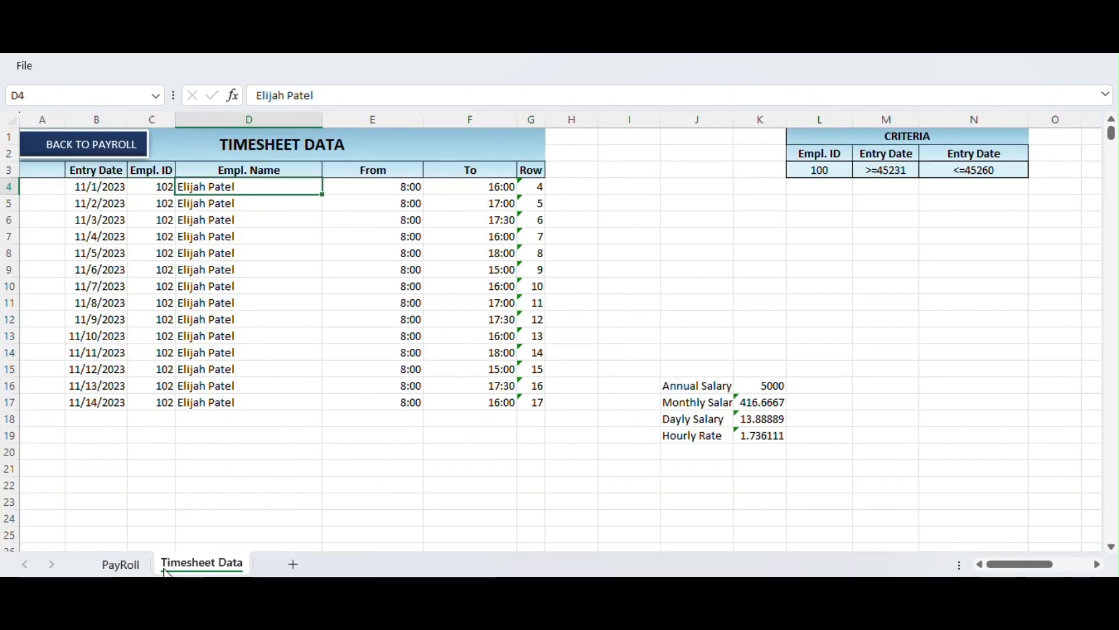
pyautogui.click(121, 564)
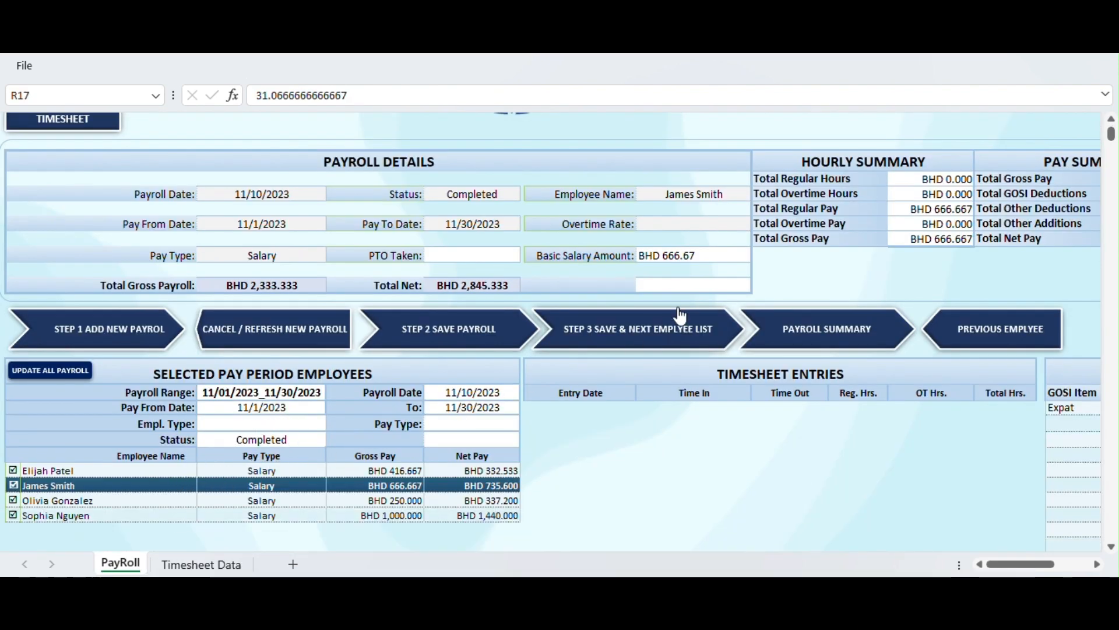
# Examine the overtime rate and pay type fields in the payroll details of the selected employee
pyautogui.click(692, 225)
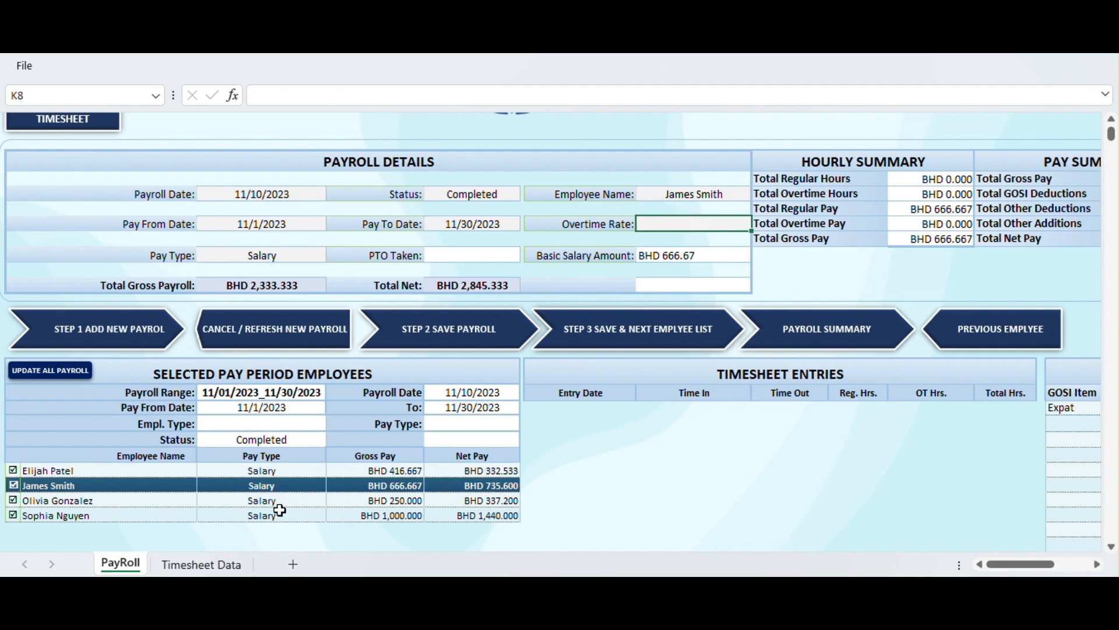
pyautogui.click(298, 257)
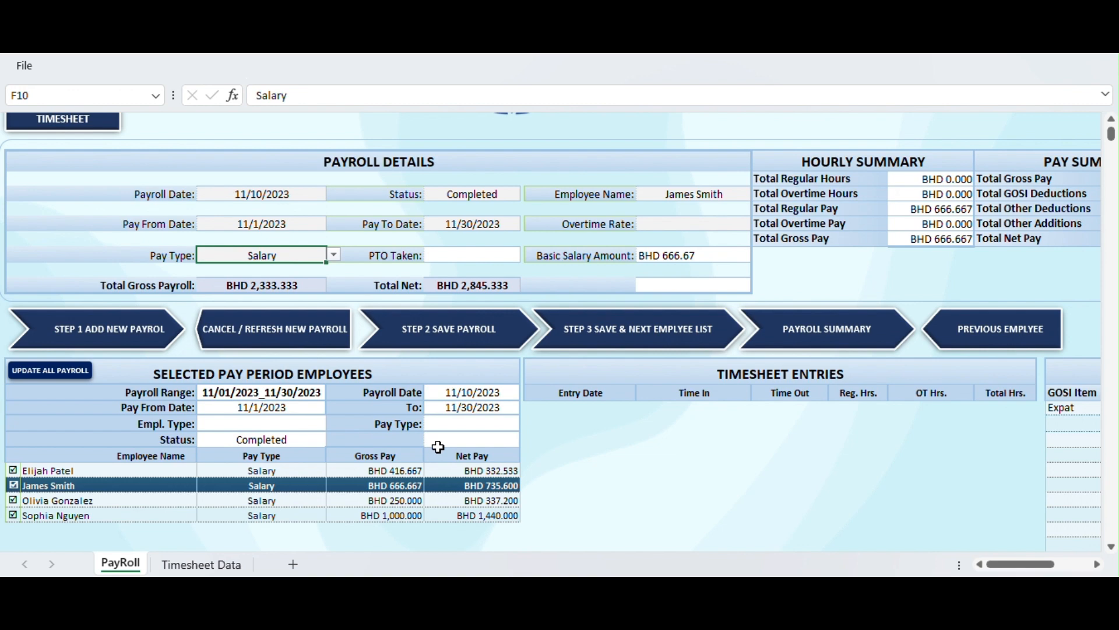
pyautogui.scroll(1, 567, 270)
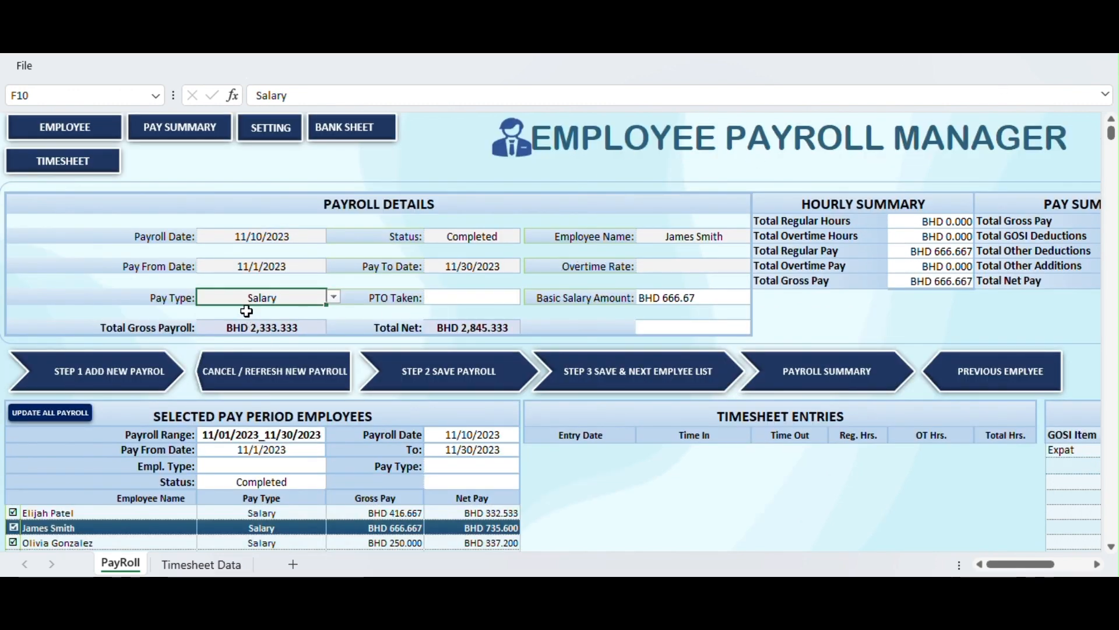
pyautogui.click(700, 264)
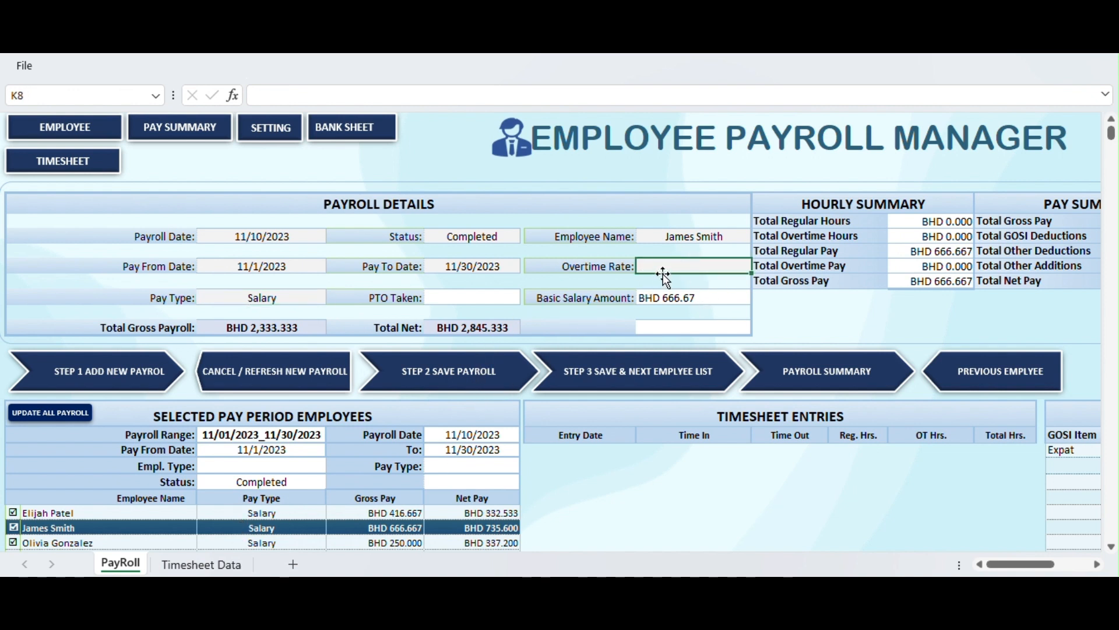
# Inspect the formulas behind the monthly salary, daily salary and hourly rate on the Timesheet Data sheet
pyautogui.click(204, 564)
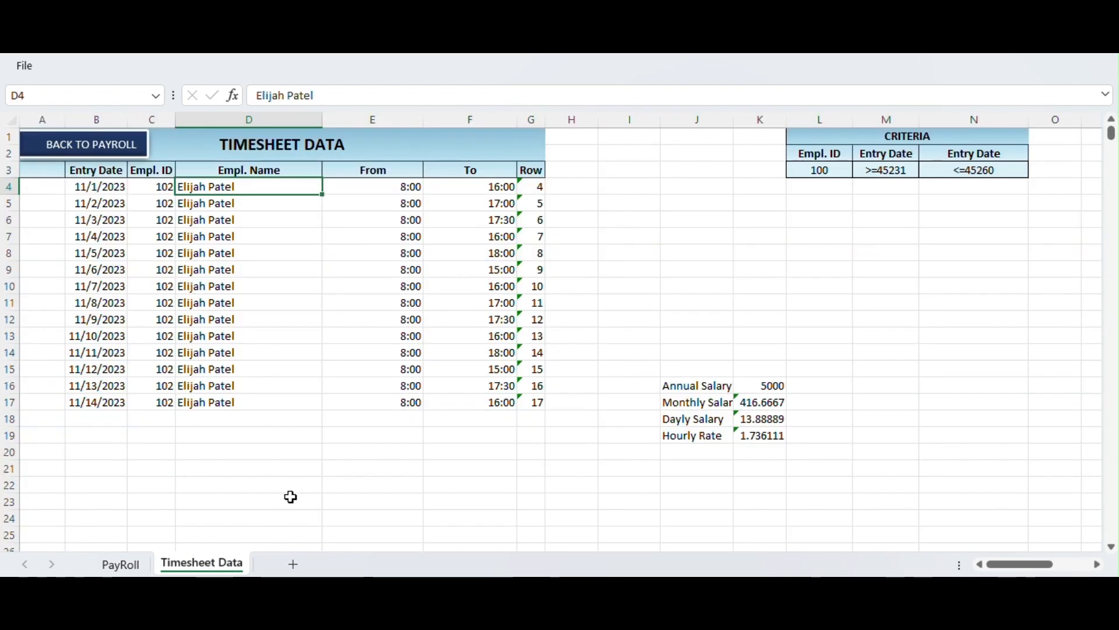
pyautogui.click(686, 384)
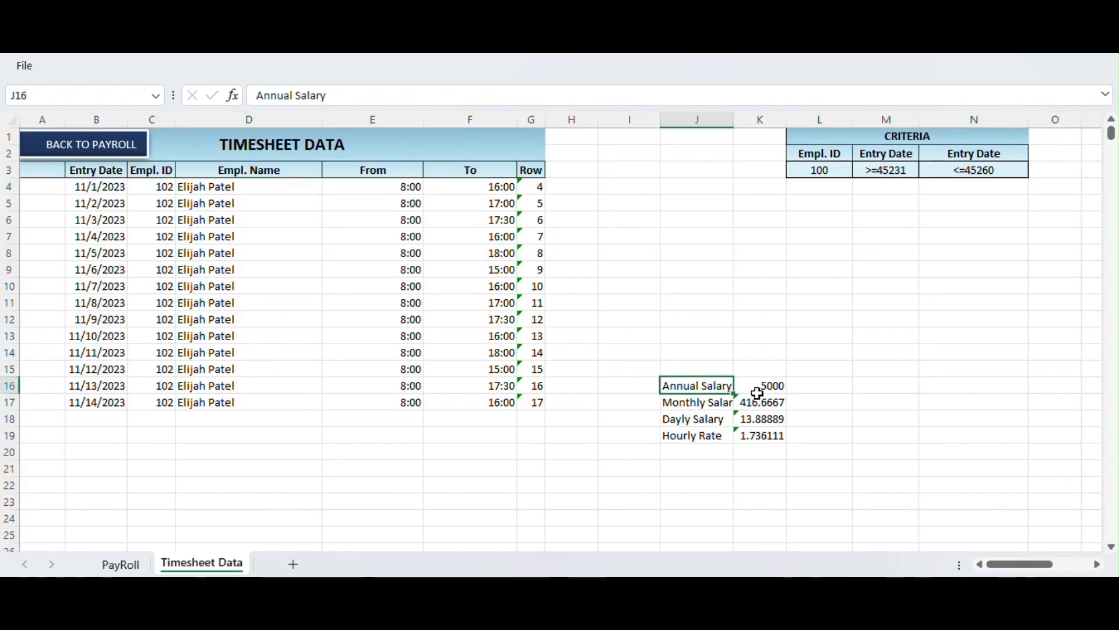
pyautogui.click(753, 402)
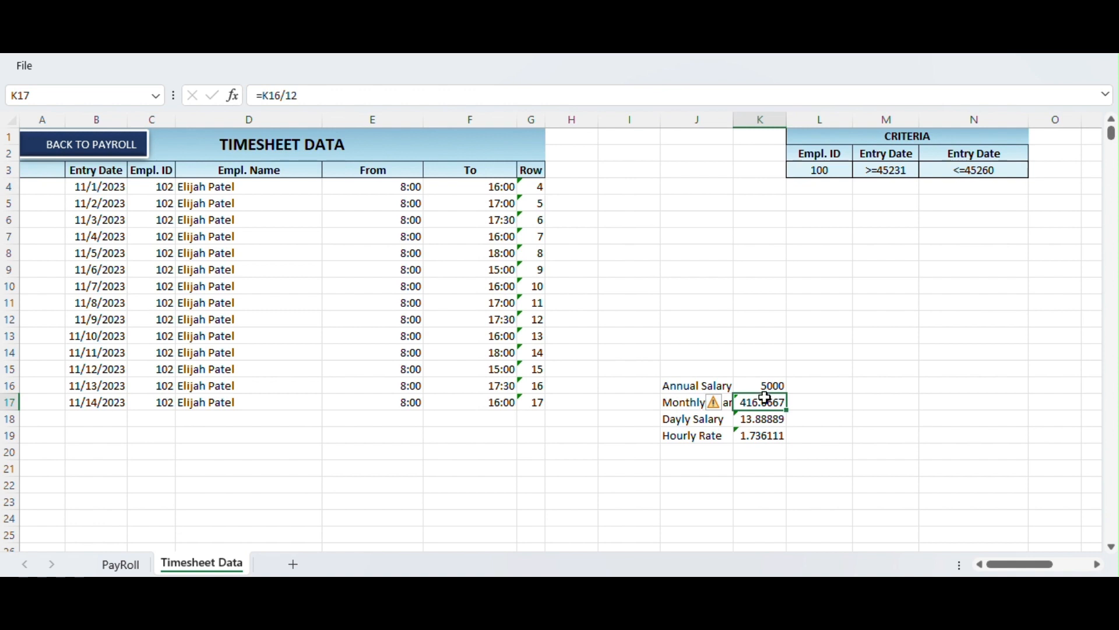
pyautogui.click(347, 92)
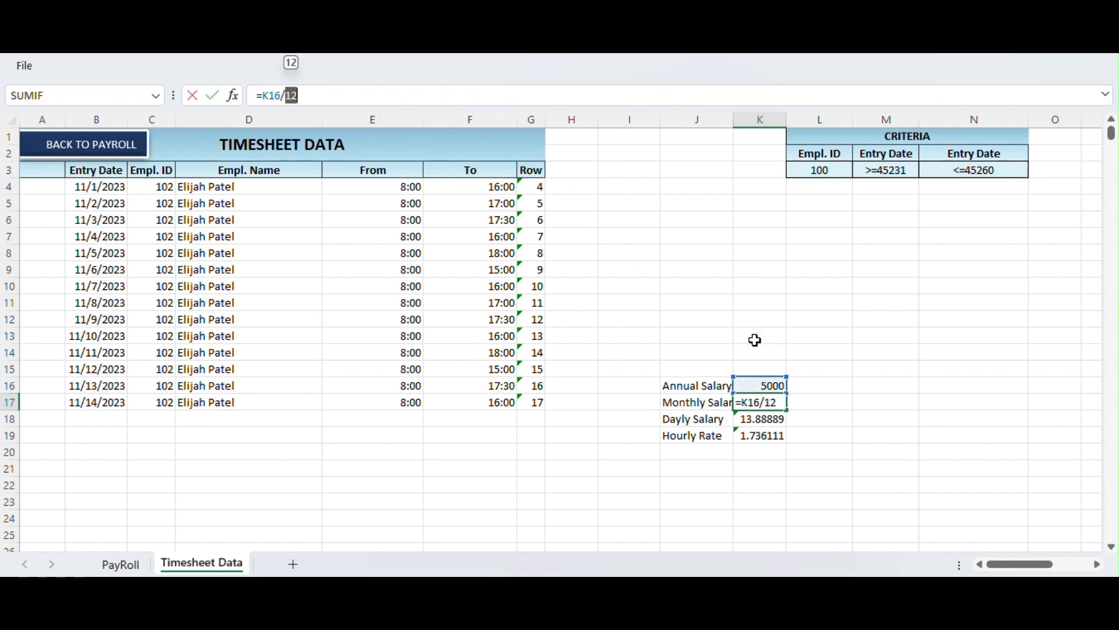
pyautogui.click(745, 418)
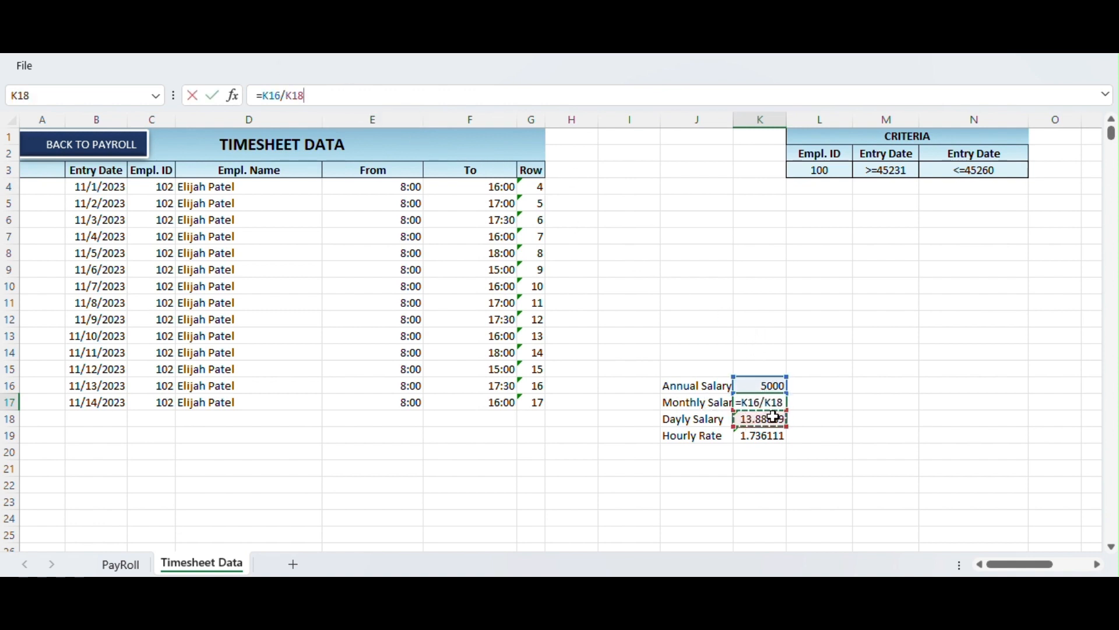
pyautogui.press('Escape')
pyautogui.click(774, 418)
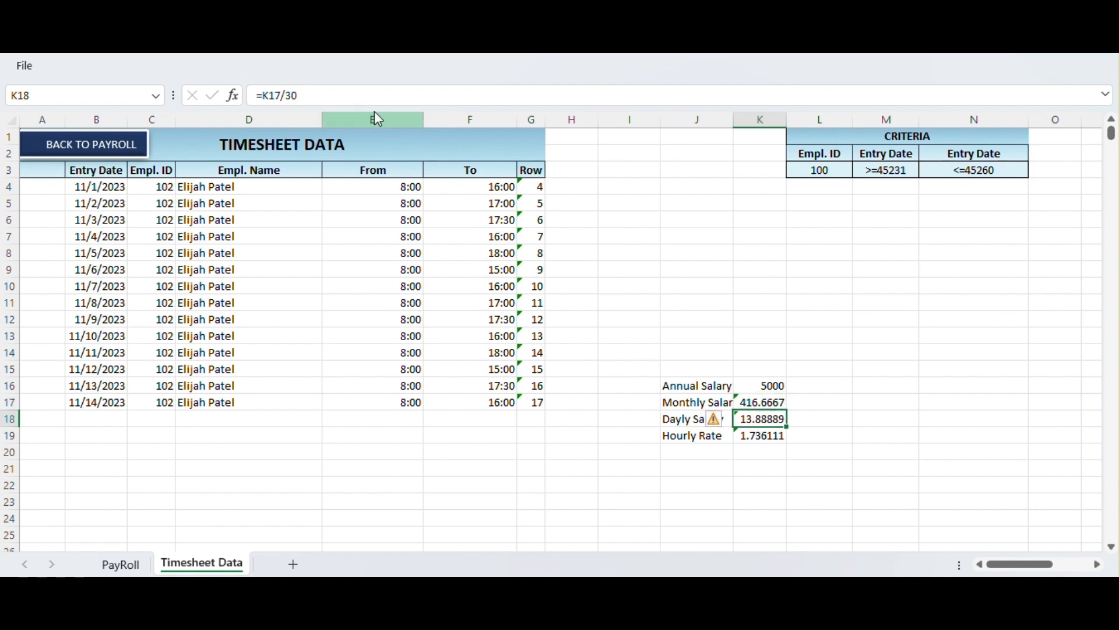
pyautogui.click(747, 436)
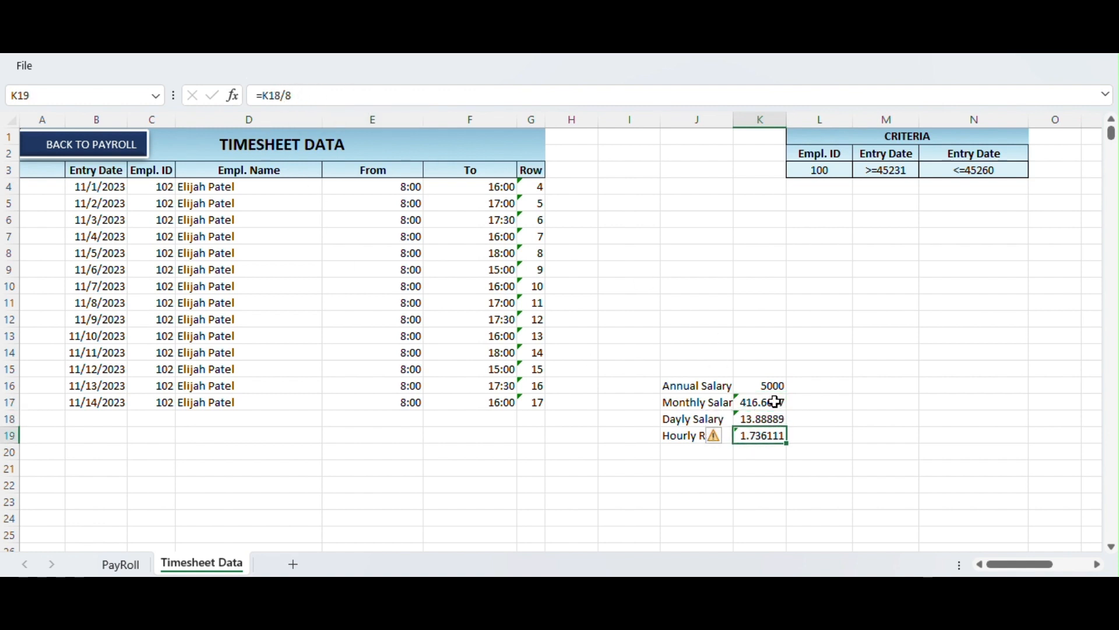
# Set the overtime rate to 1.73 in the payroll details of the second listed employee
pyautogui.click(120, 564)
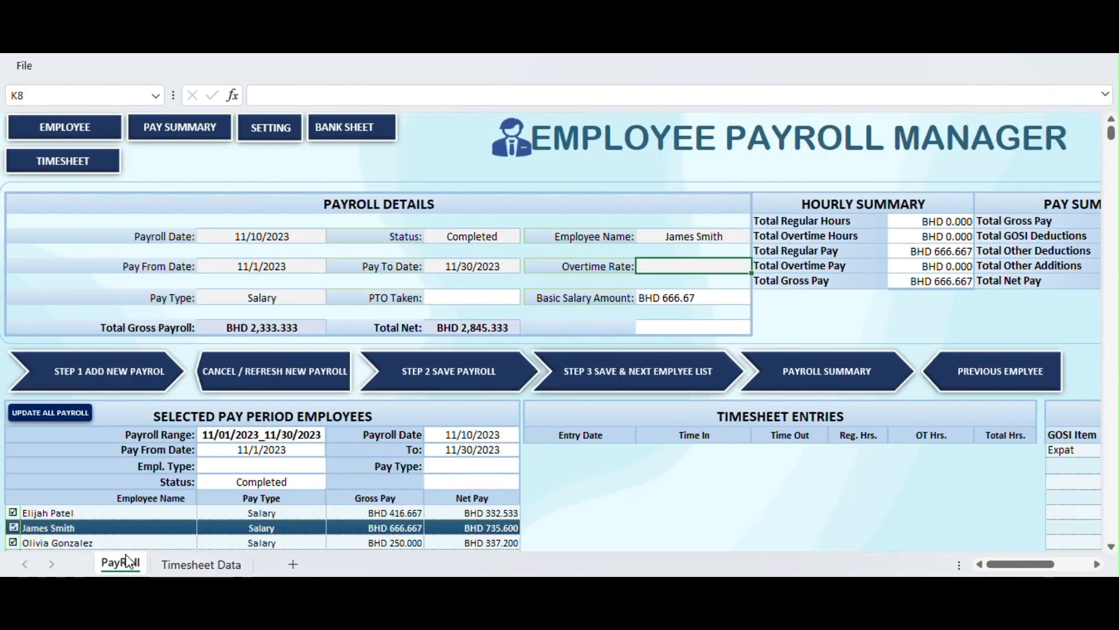
pyautogui.write('1')
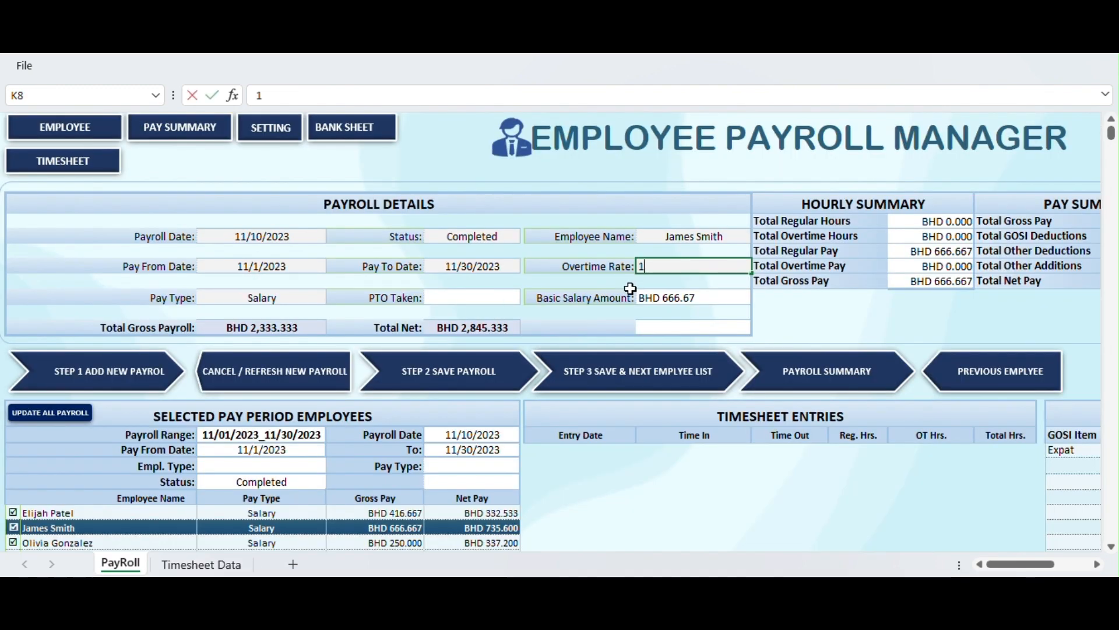
pyautogui.write('.73')
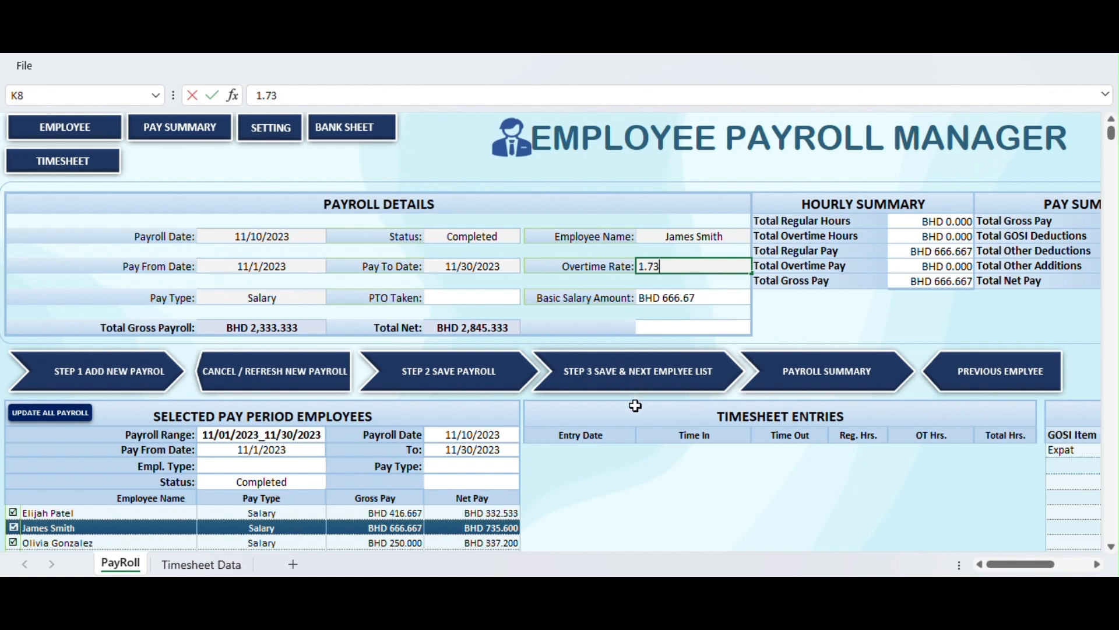
pyautogui.press('Return')
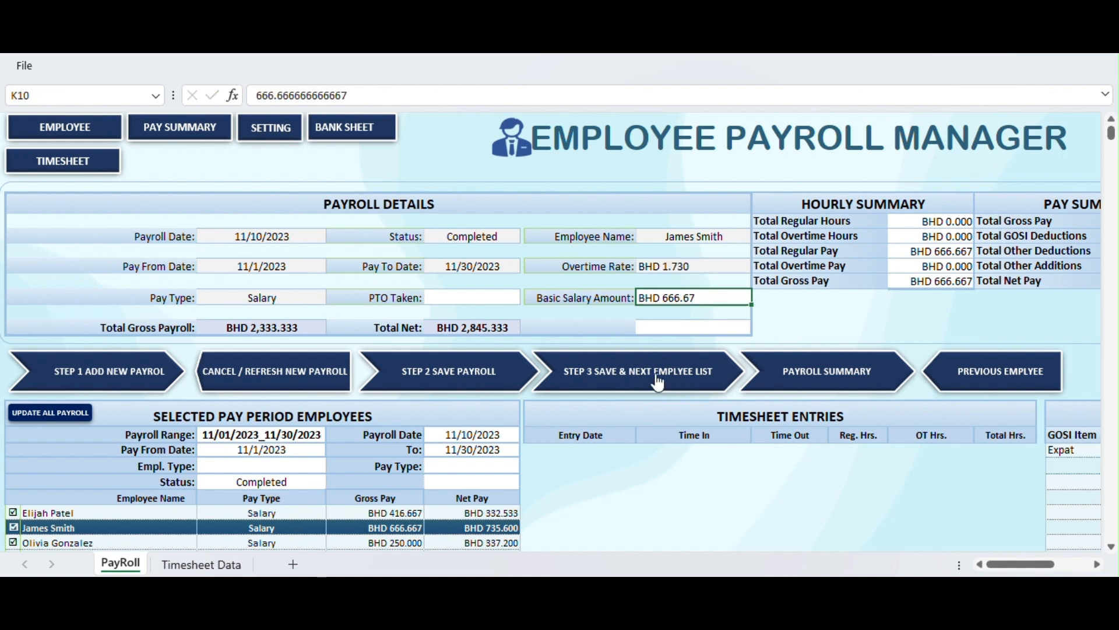
# Load the first listed employee's pay entry and save it with the overtime rate of 1.73
pyautogui.click(343, 508)
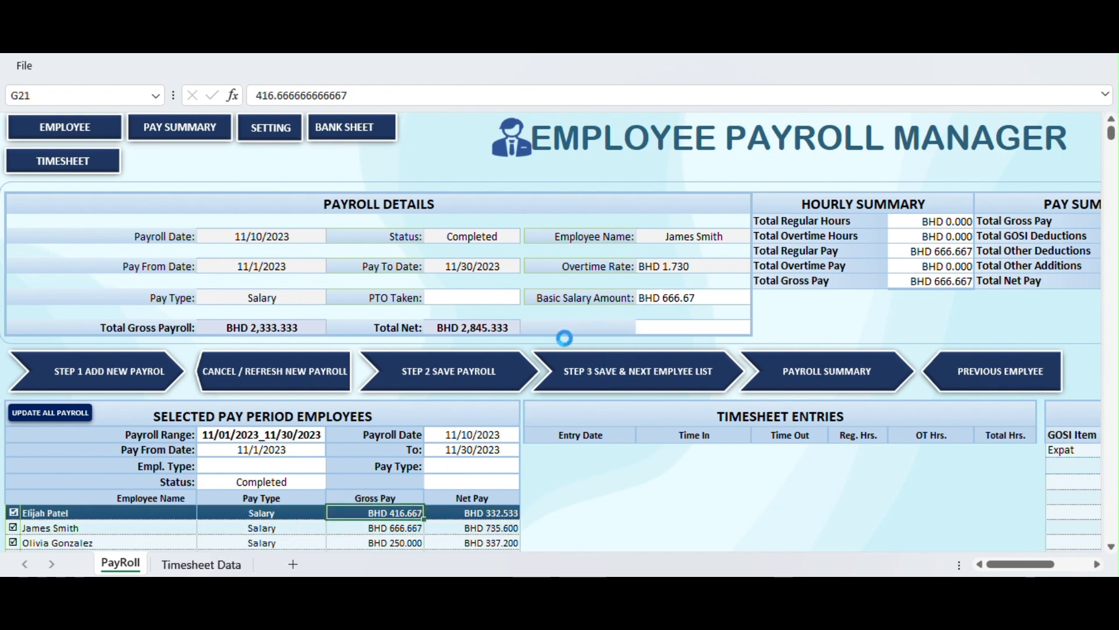
pyautogui.click(681, 268)
pyautogui.click(637, 381)
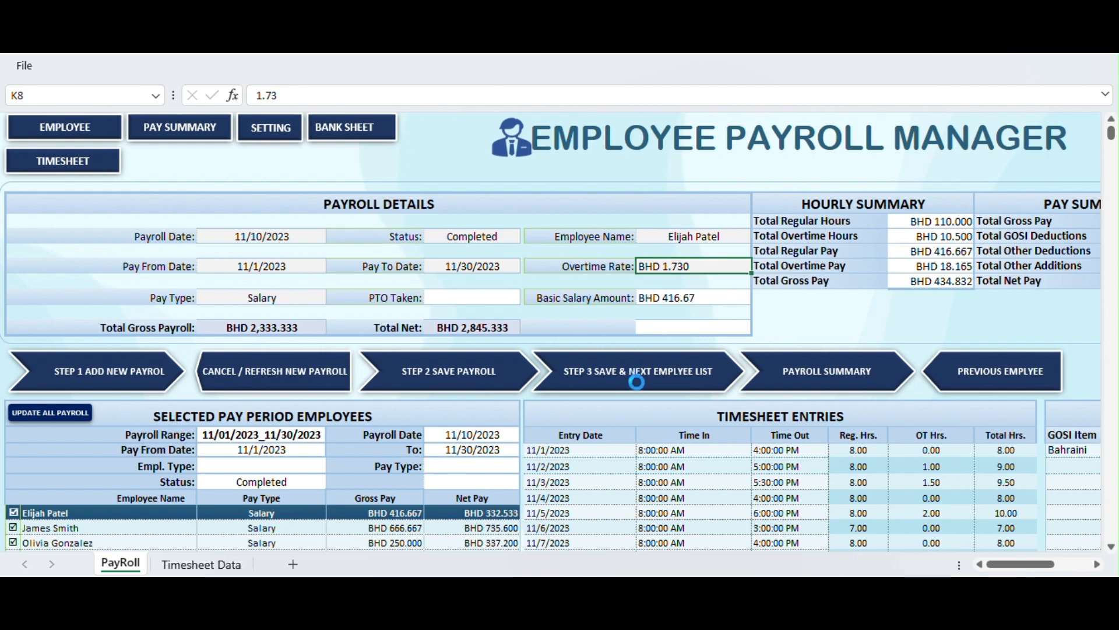
# Reload the first listed employee's November pay entry and review the hourly and pay summaries
pyautogui.scroll(-1, 647, 402)
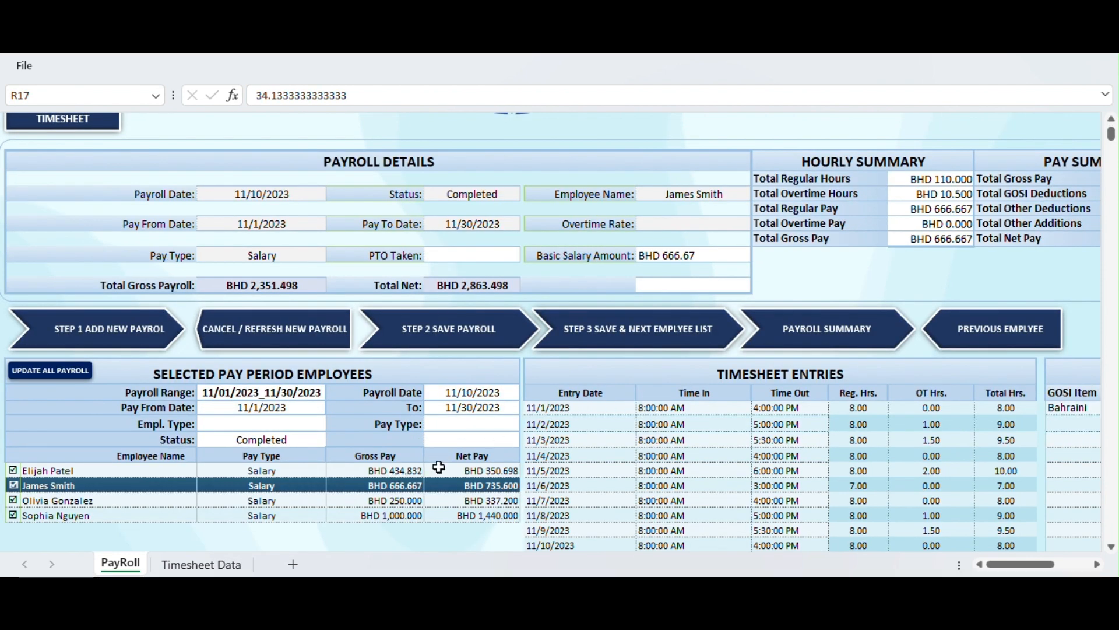
pyautogui.click(408, 471)
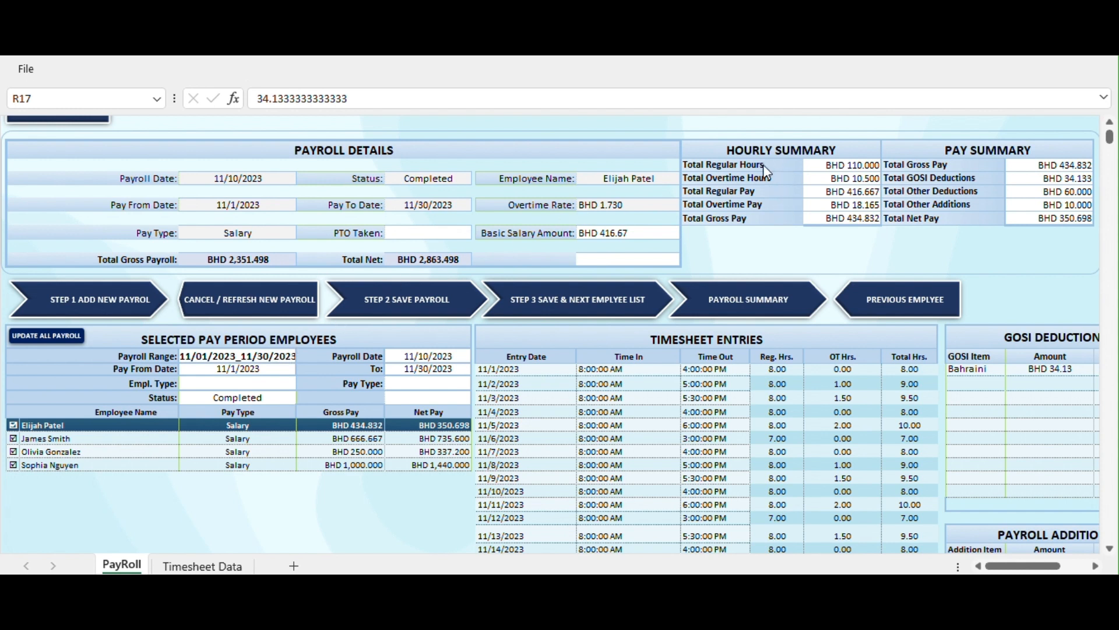
pyautogui.click(313, 426)
pyautogui.click(314, 426)
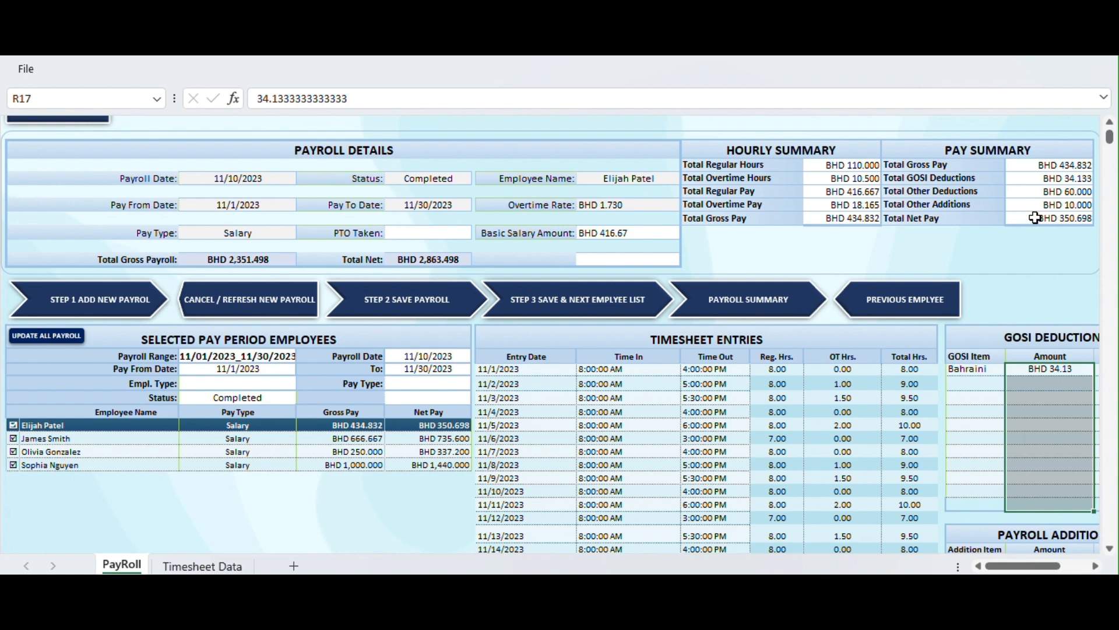
pyautogui.scroll(1, 586, 300)
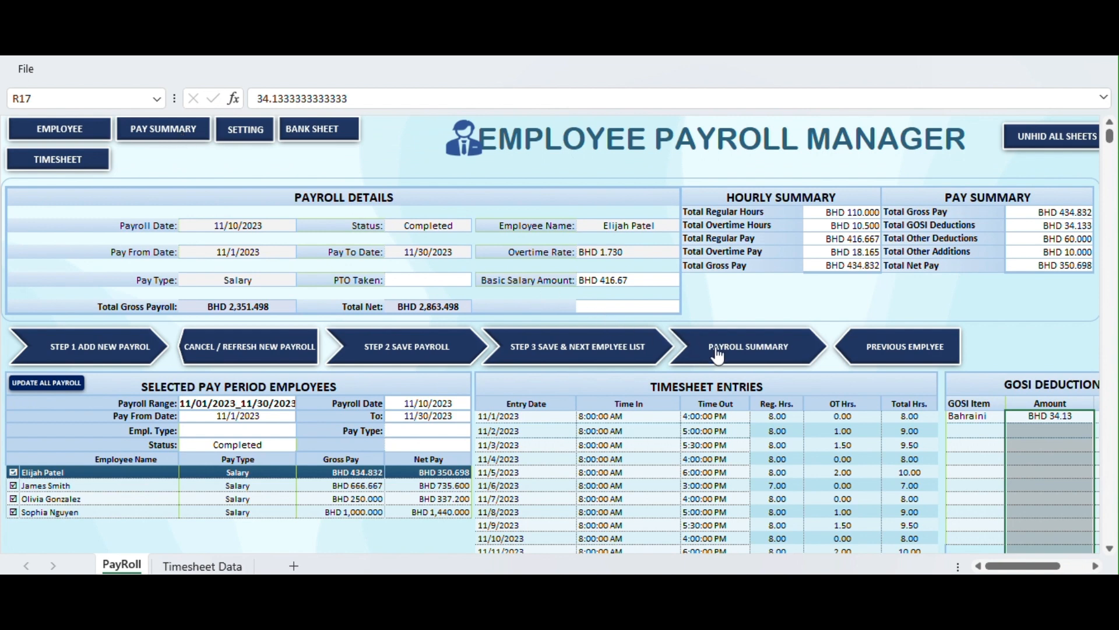
# Open the payroll summary and select the payroll period 11/01/2023_11/30/2023
pyautogui.click(158, 134)
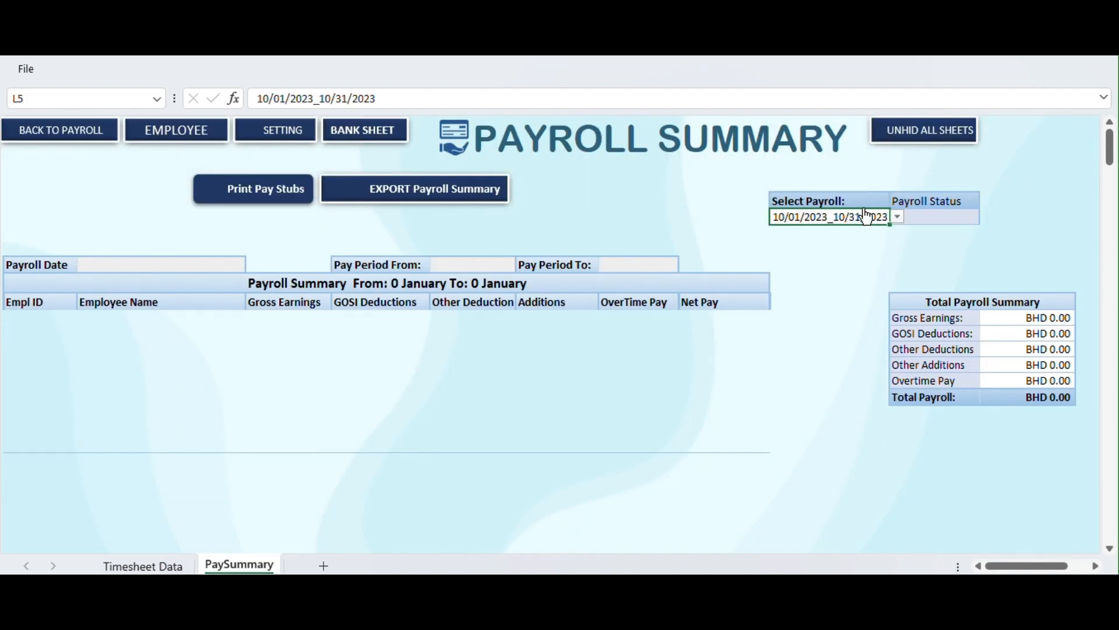
pyautogui.click(890, 221)
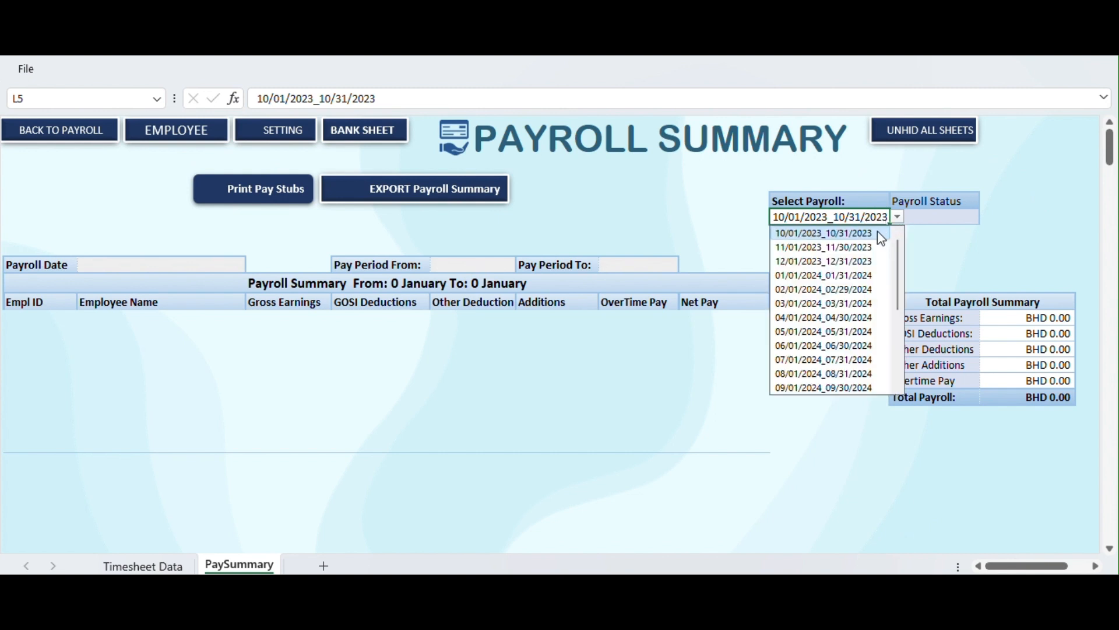
pyautogui.click(866, 248)
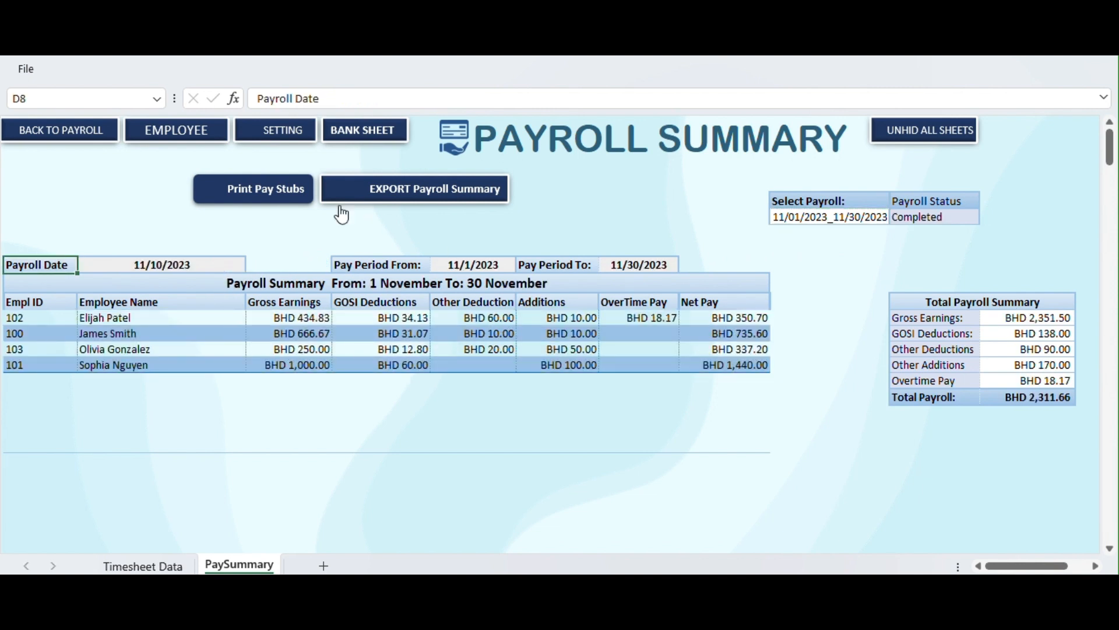
# Preview the pay stub printout for the selected payroll, and close the preview
pyautogui.click(296, 195)
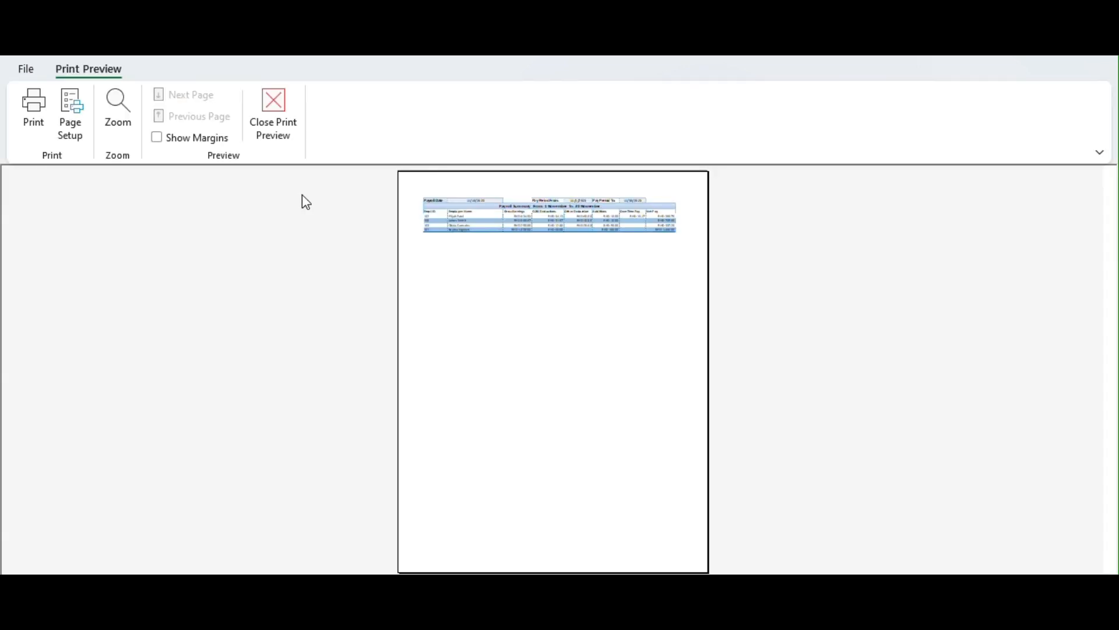
pyautogui.click(272, 102)
pyautogui.click(613, 375)
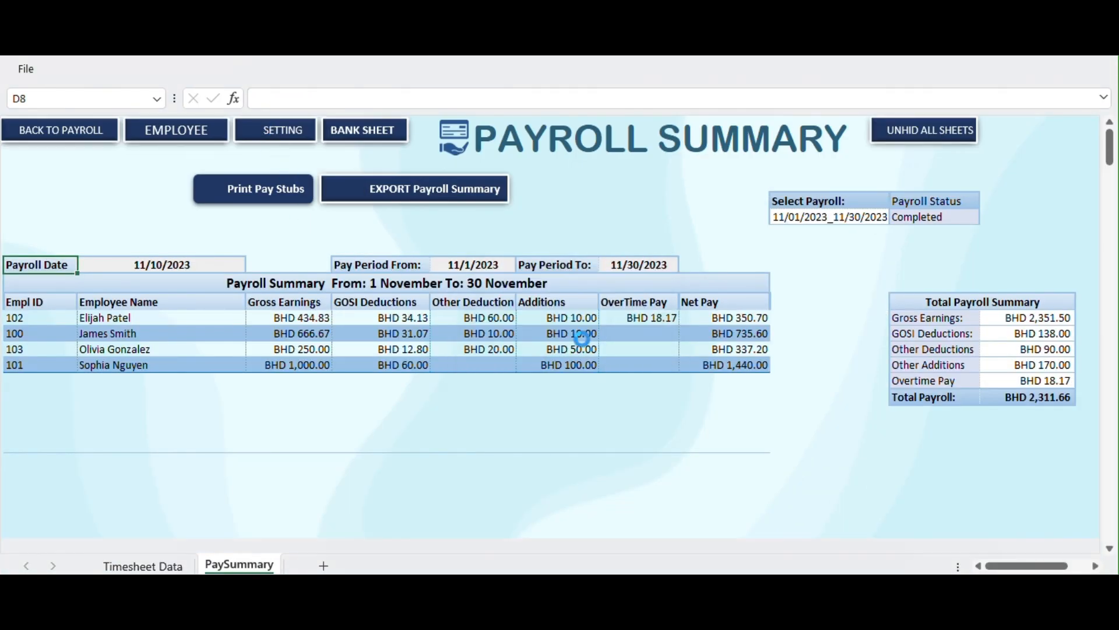
# Export the payroll summary to a new workbook, review its columns and close it without saving
pyautogui.click(401, 195)
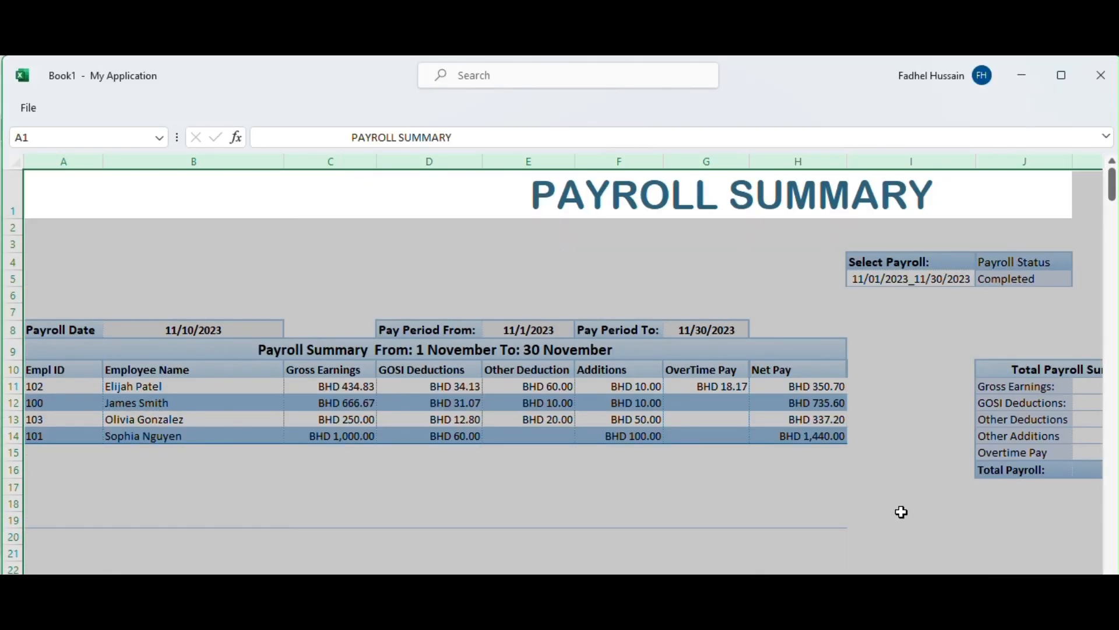
pyautogui.hscroll(2, 563, 343)
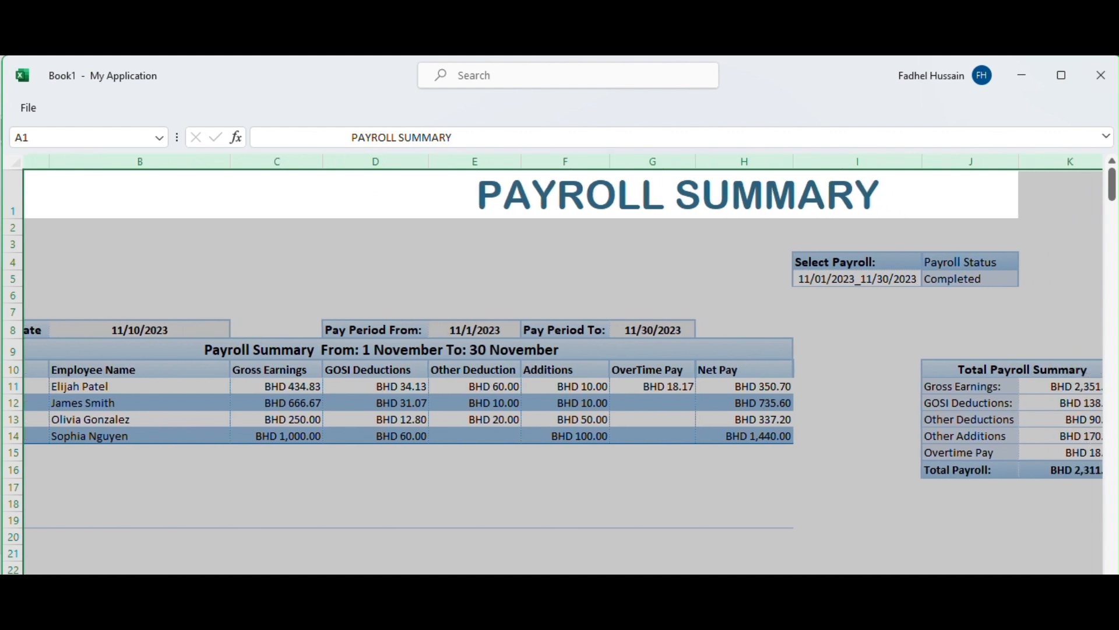
pyautogui.hscroll(-2, 563, 366)
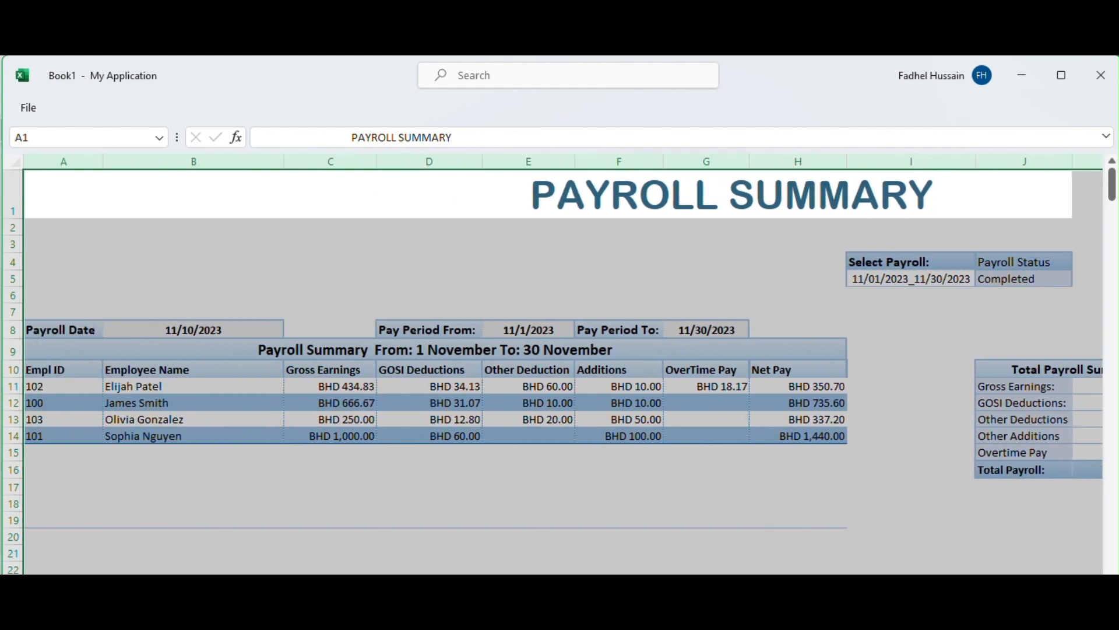
pyautogui.click(1100, 75)
pyautogui.click(618, 448)
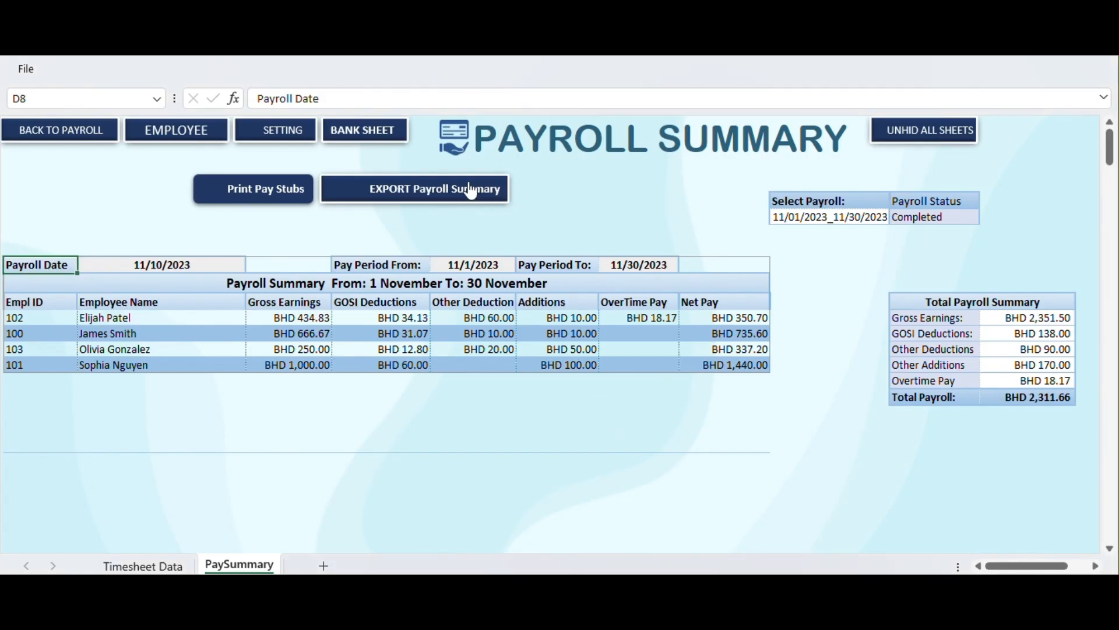
# Open the bank sheet and set its payroll date to 11/10/2023
pyautogui.click(349, 139)
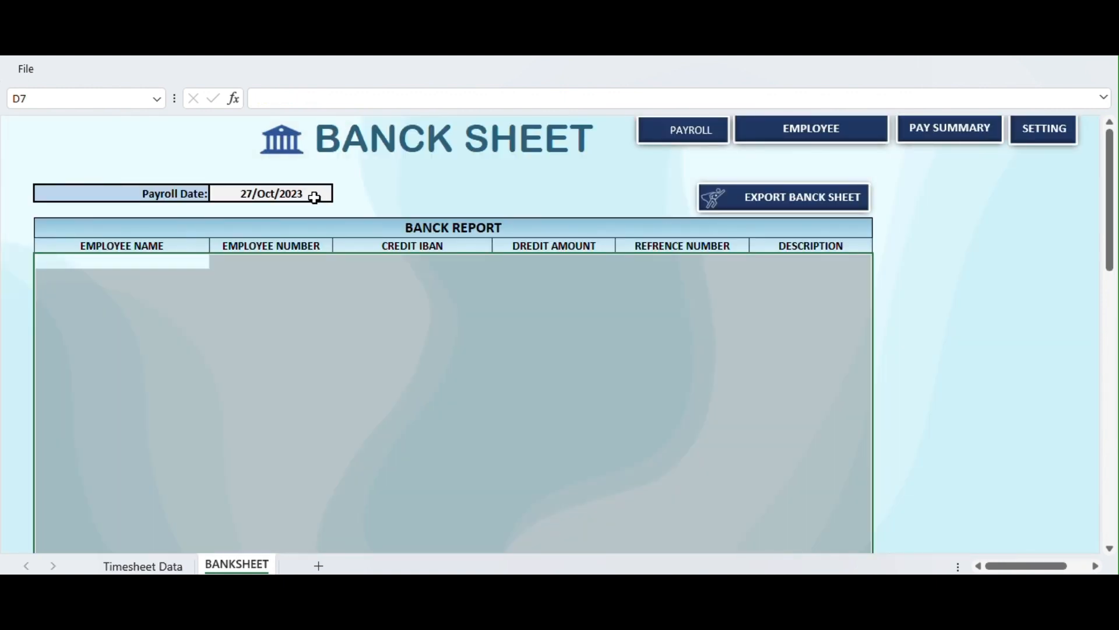
pyautogui.click(314, 198)
pyautogui.click(340, 194)
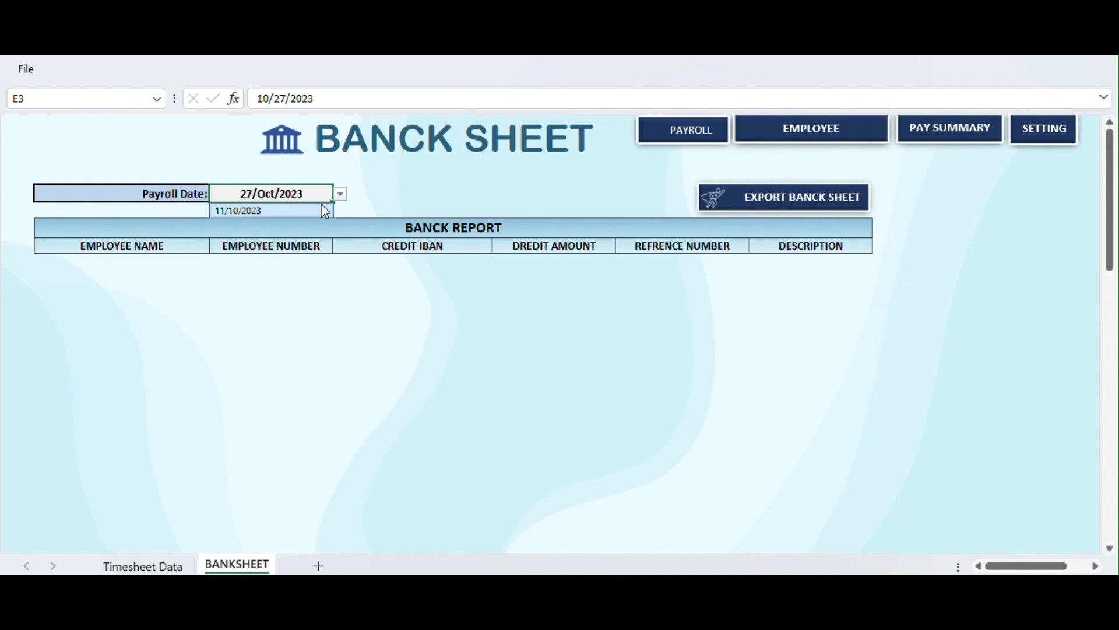
pyautogui.click(324, 210)
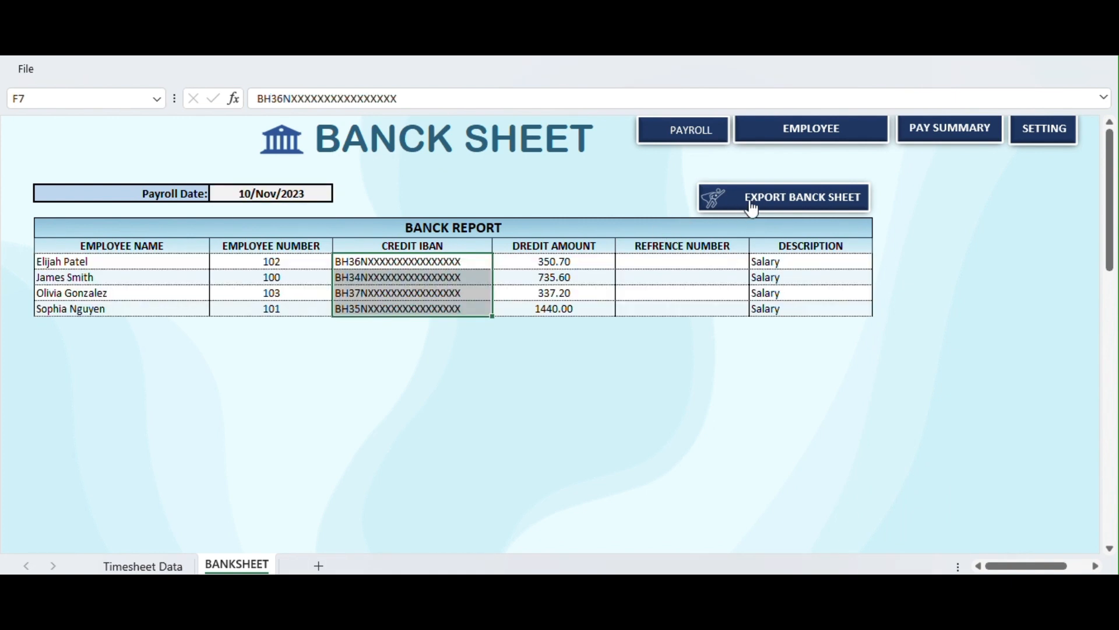
# Export the bank sheet to a new workbook and close that workbook without saving
pyautogui.click(773, 204)
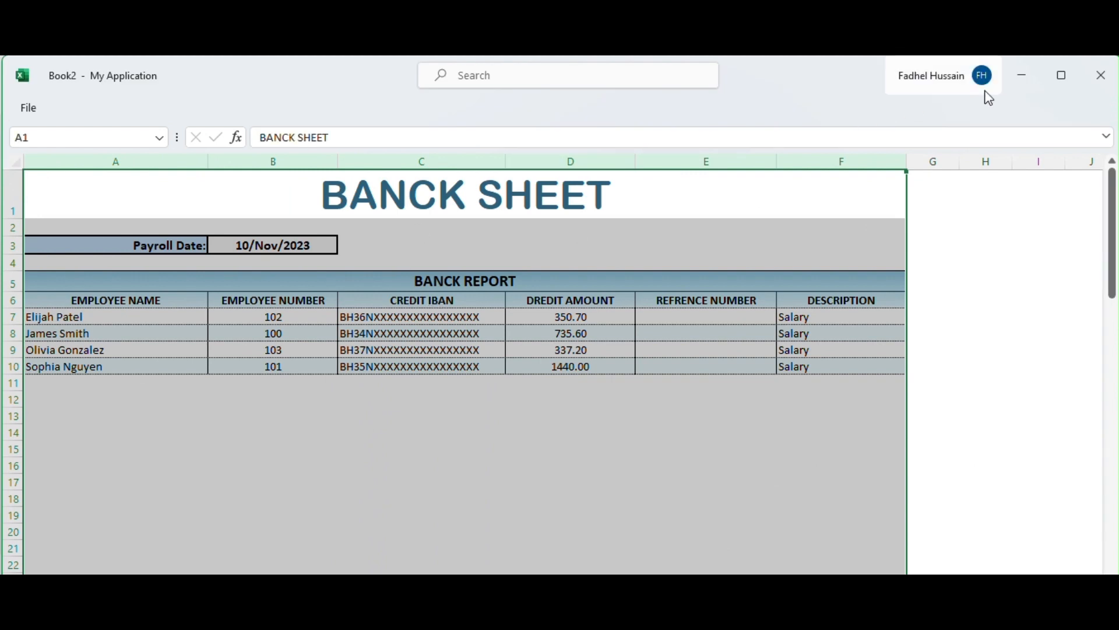
pyautogui.click(1098, 76)
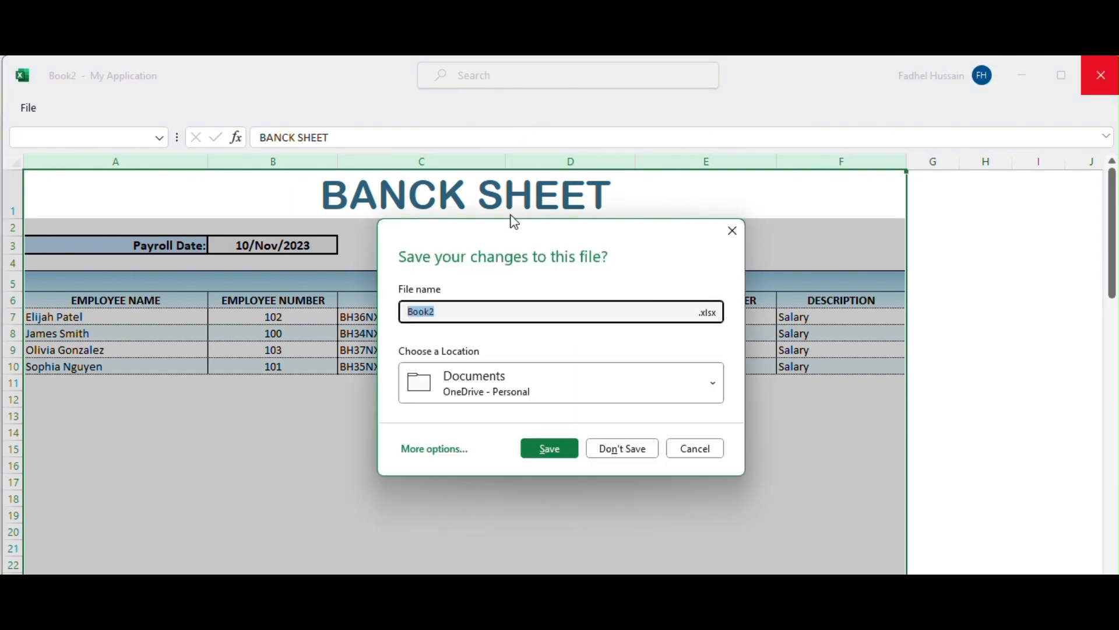
pyautogui.click(656, 448)
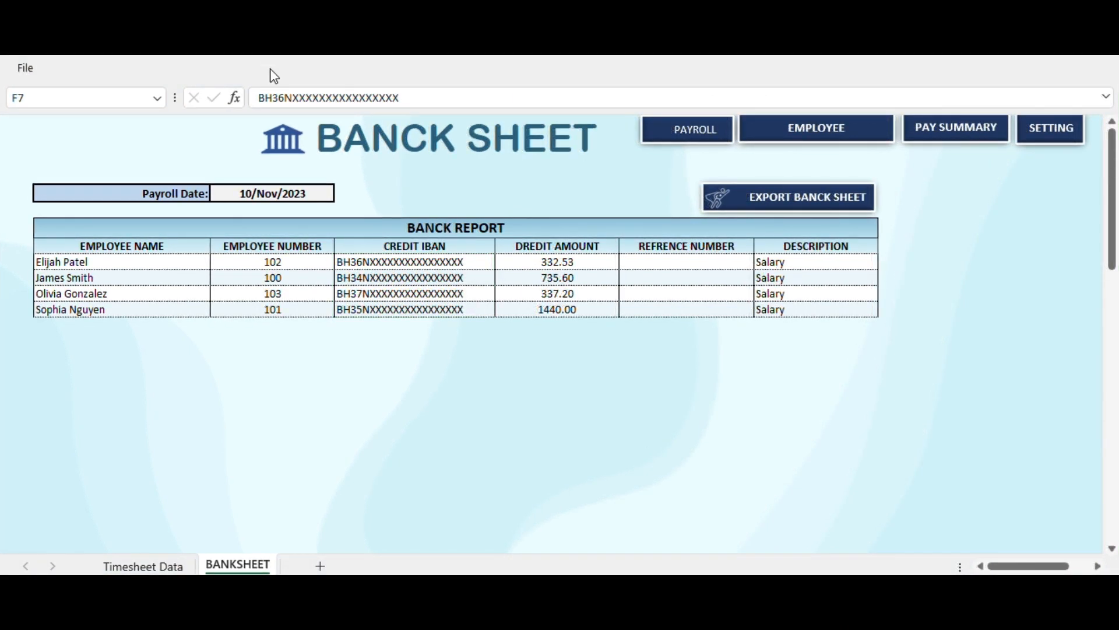
# Add "test" to the end of the Pay Deduction Items list on the Setting sheet
pyautogui.click(1047, 140)
pyautogui.click(1048, 146)
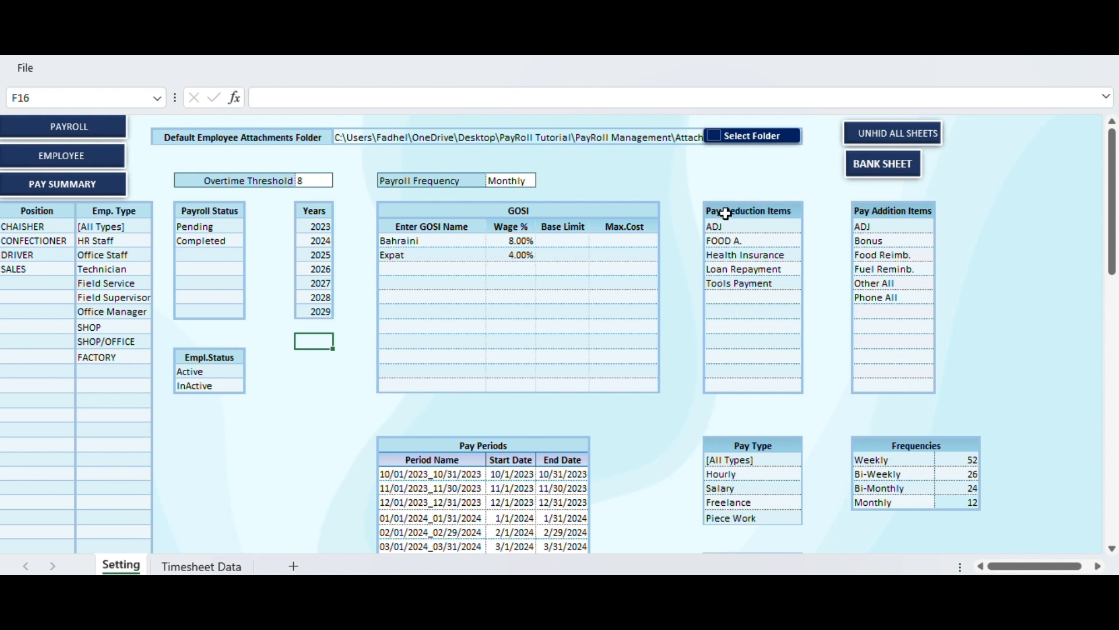
pyautogui.click(720, 296)
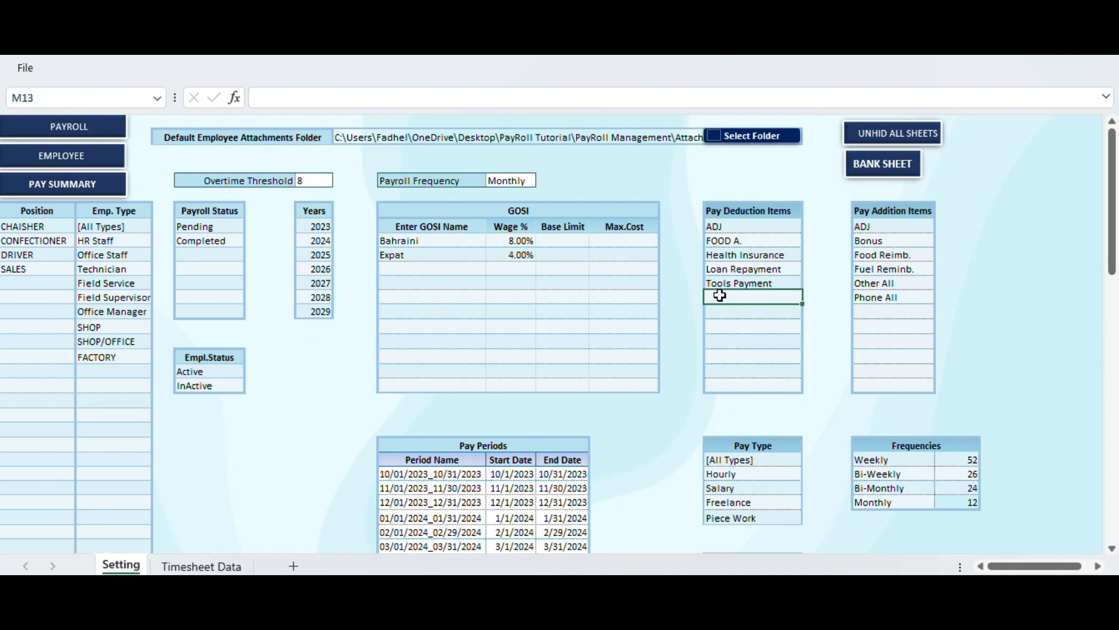
pyautogui.write('test')
pyautogui.click(693, 327)
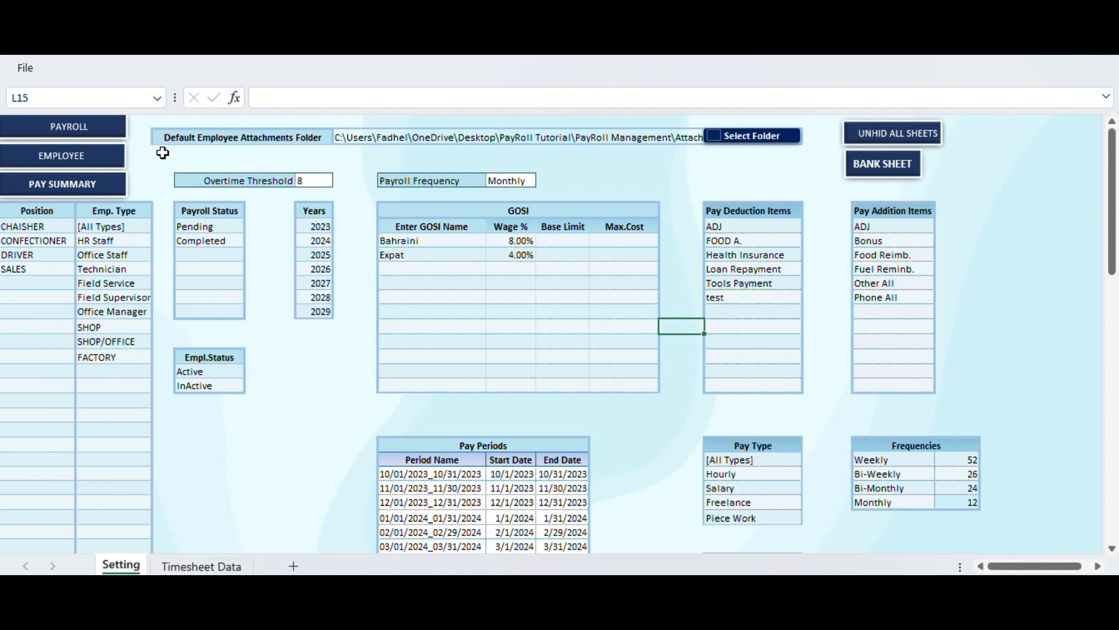
# Return to the PayRoll sheet and choose "test" as the deduction item below Loan Repayment for the first listed employee
pyautogui.click(84, 133)
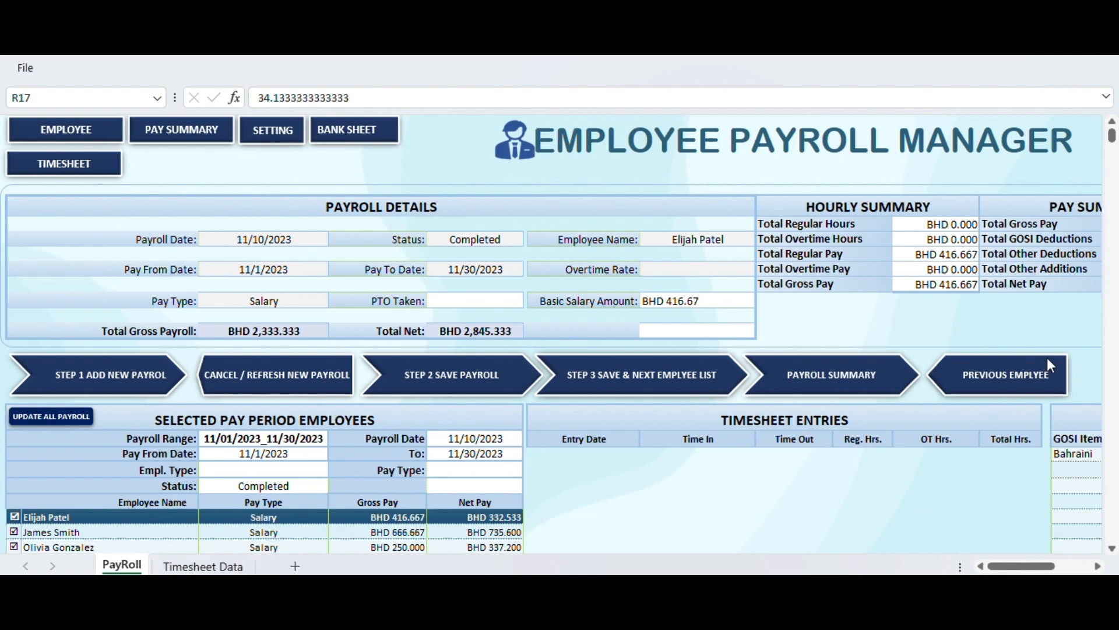
pyautogui.click(1097, 566)
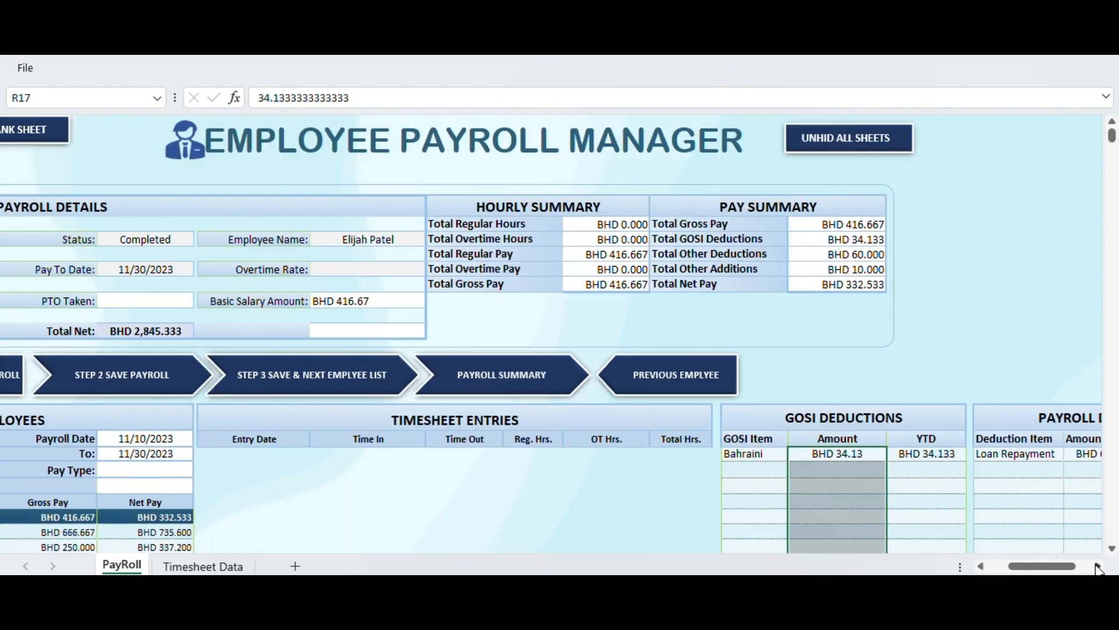
pyautogui.moveTo(909, 468); pyautogui.dragTo(983, 481)
pyautogui.click(972, 469)
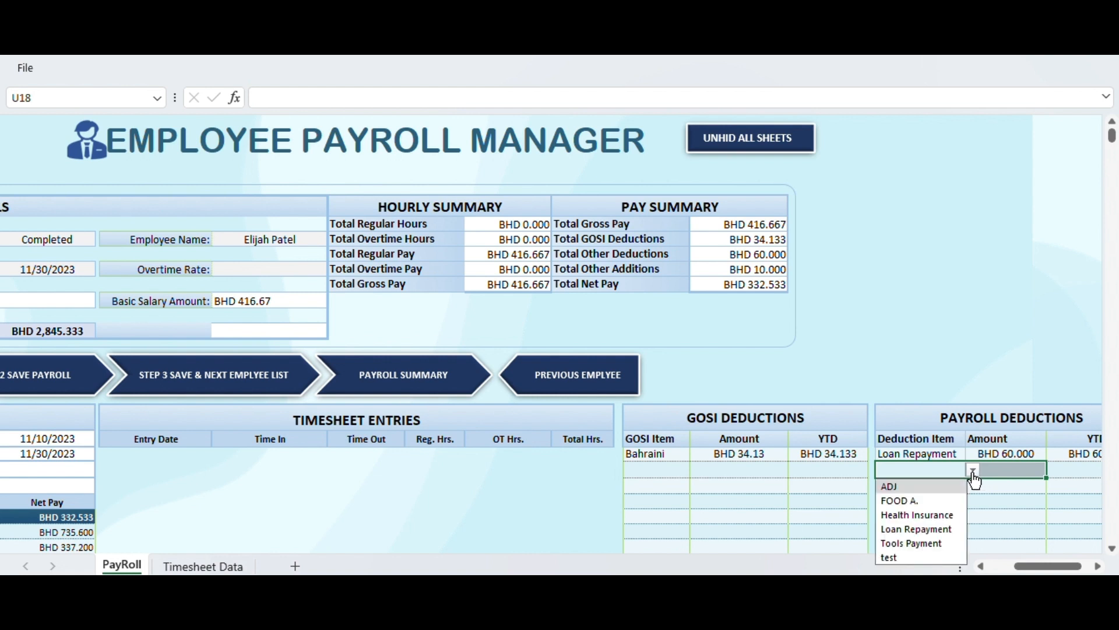
pyautogui.click(900, 558)
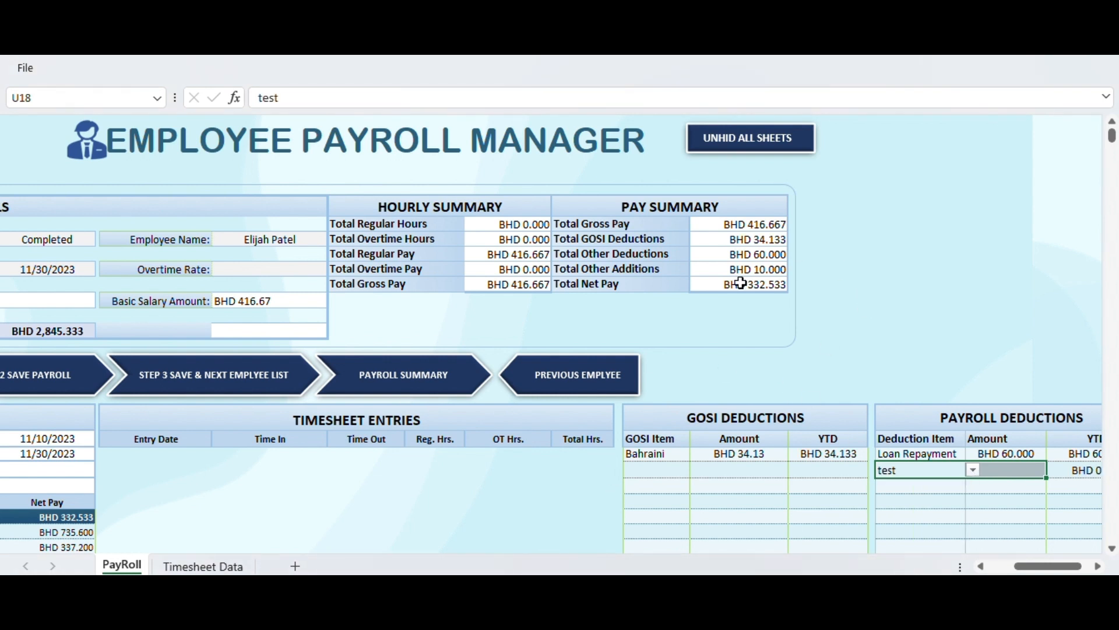
pyautogui.moveTo(1036, 568); pyautogui.dragTo(1011, 569)
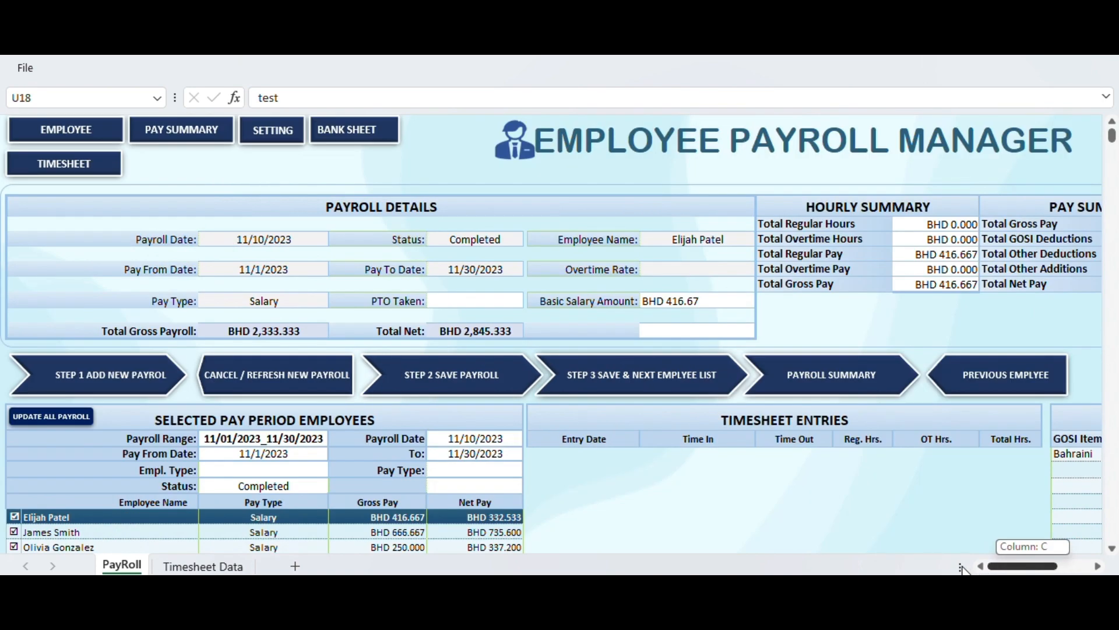